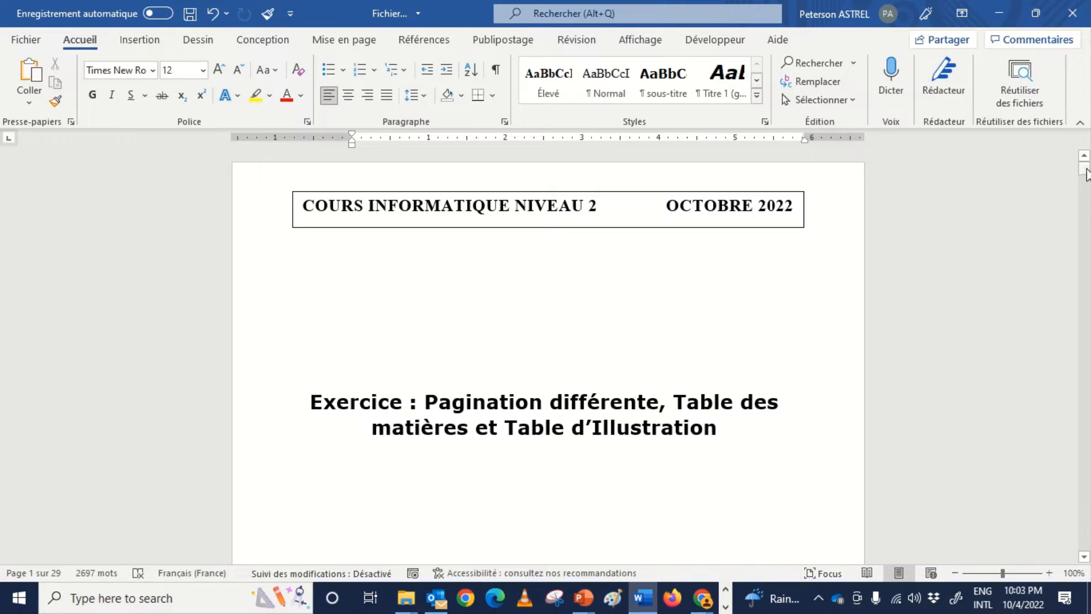
Step: Insert a caption with the Figure label from the text "Figure 1: Word 2003 interface" below its image
drag(1086, 179, 1085, 405)
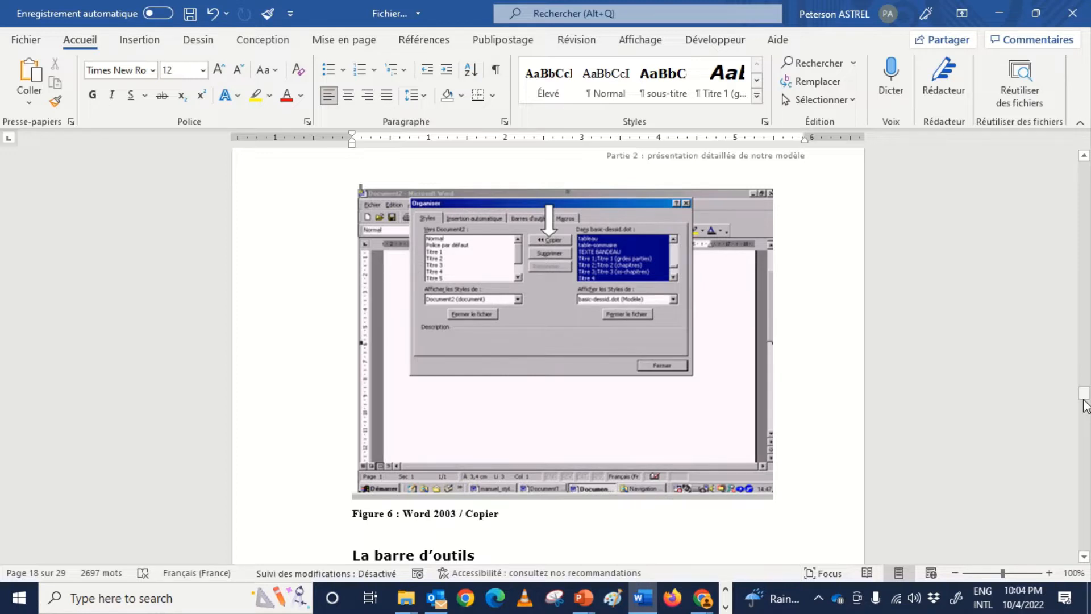
drag(1086, 405, 1072, 346)
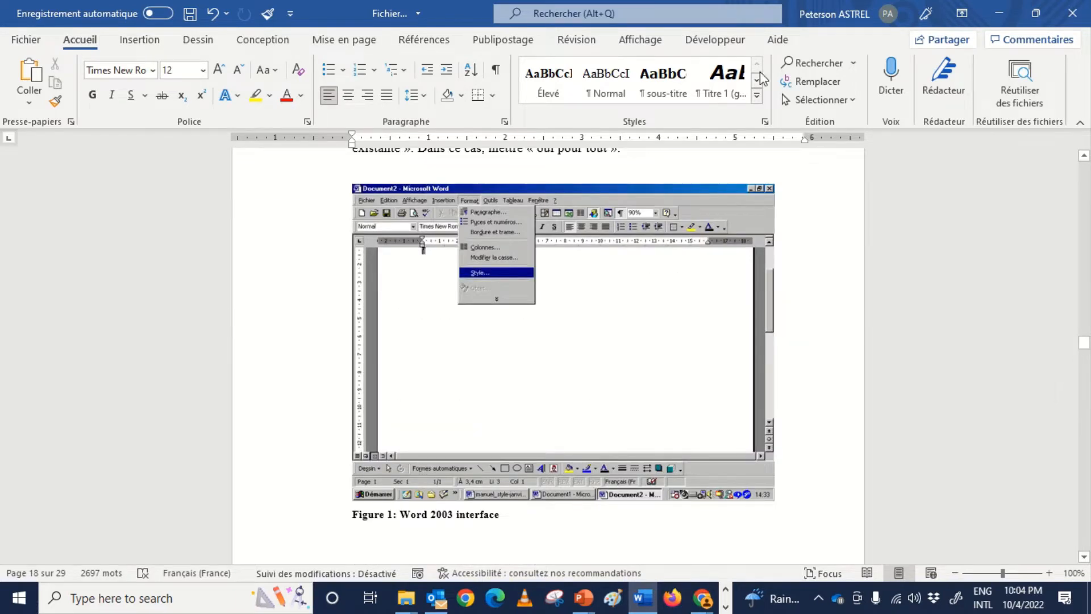
click(420, 41)
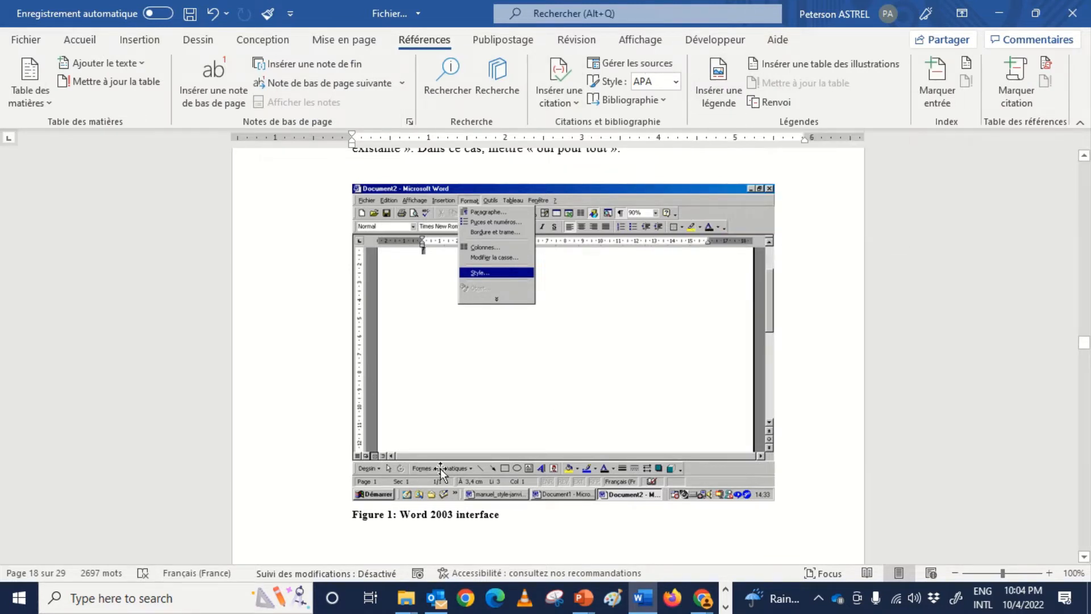
drag(349, 519, 502, 523)
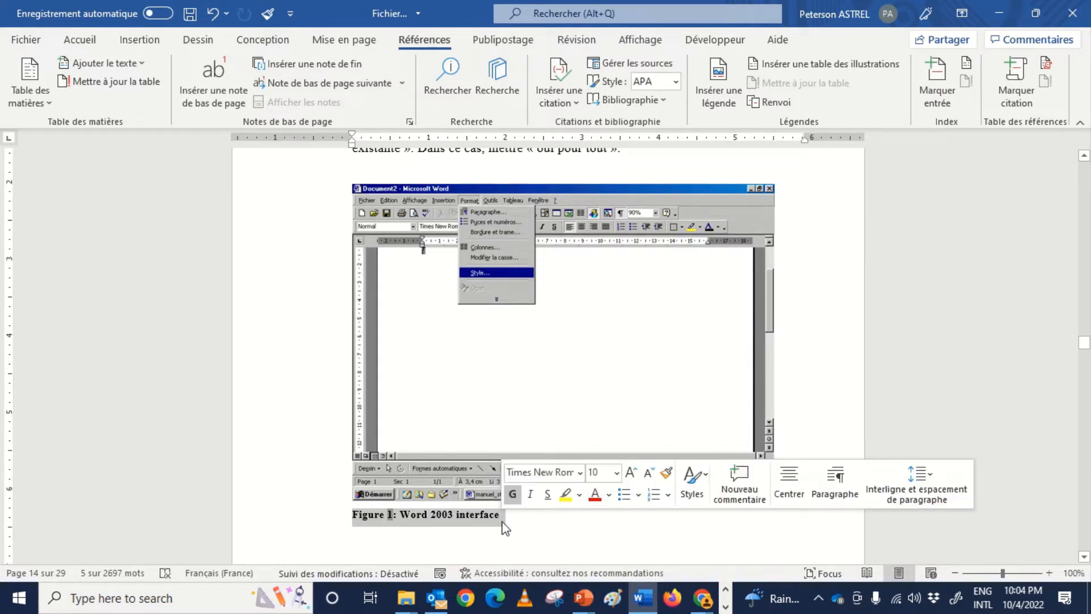
click(723, 94)
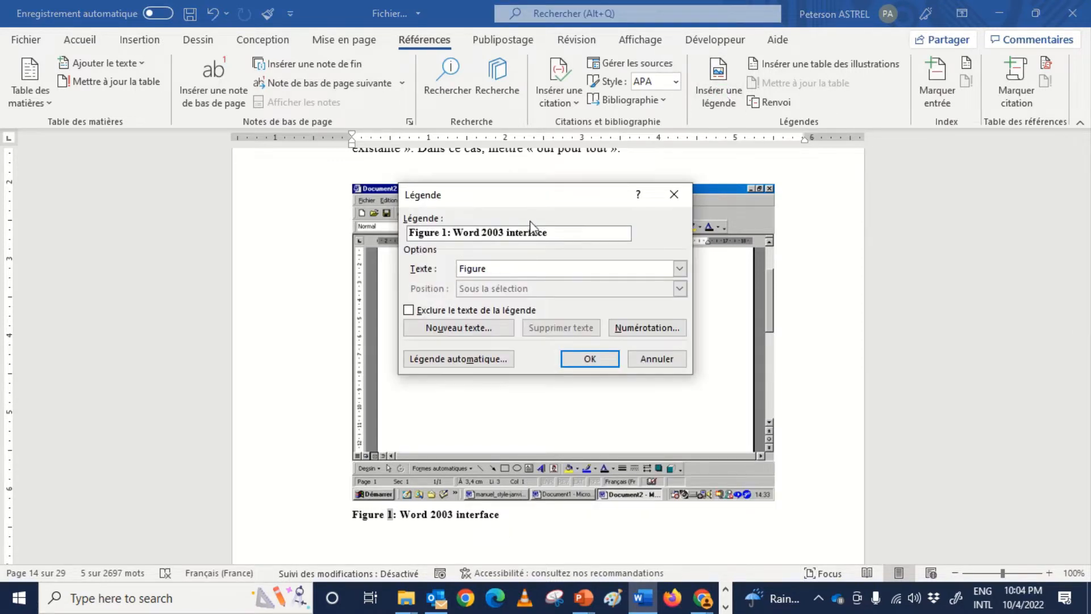
click(593, 358)
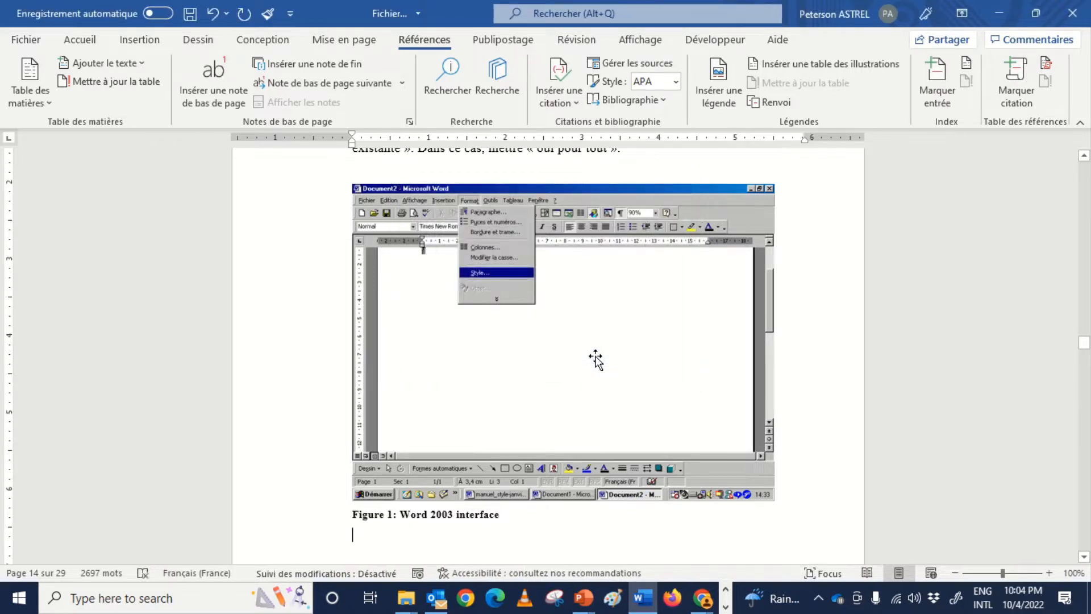
Step: Insert a Figure caption from the text "Figure 2 : Word 2003 / Styles" below its image
drag(1087, 346, 1085, 355)
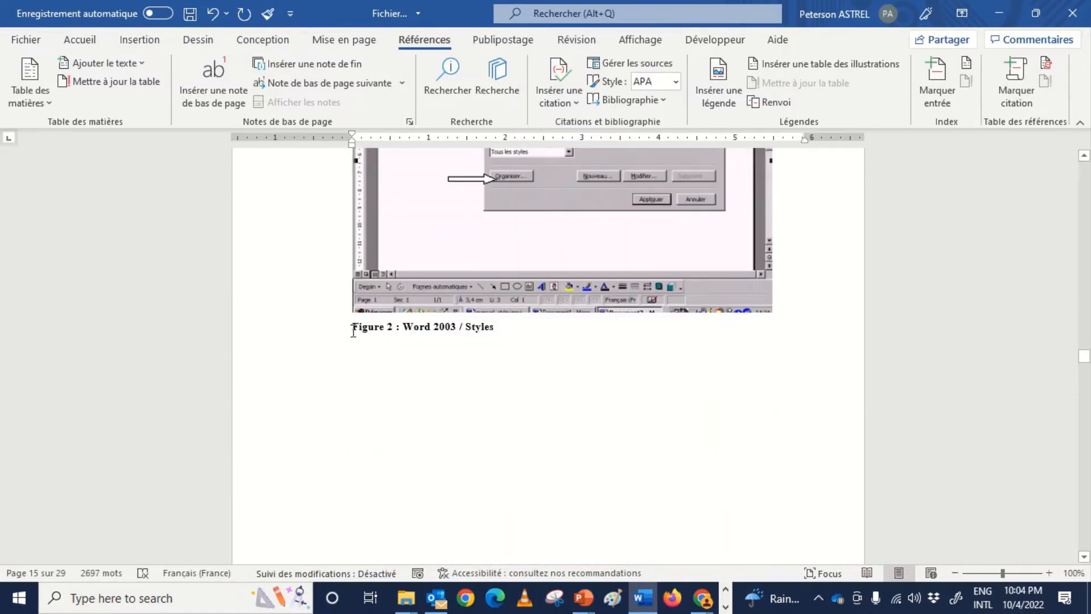
click(353, 329)
drag(352, 330, 502, 338)
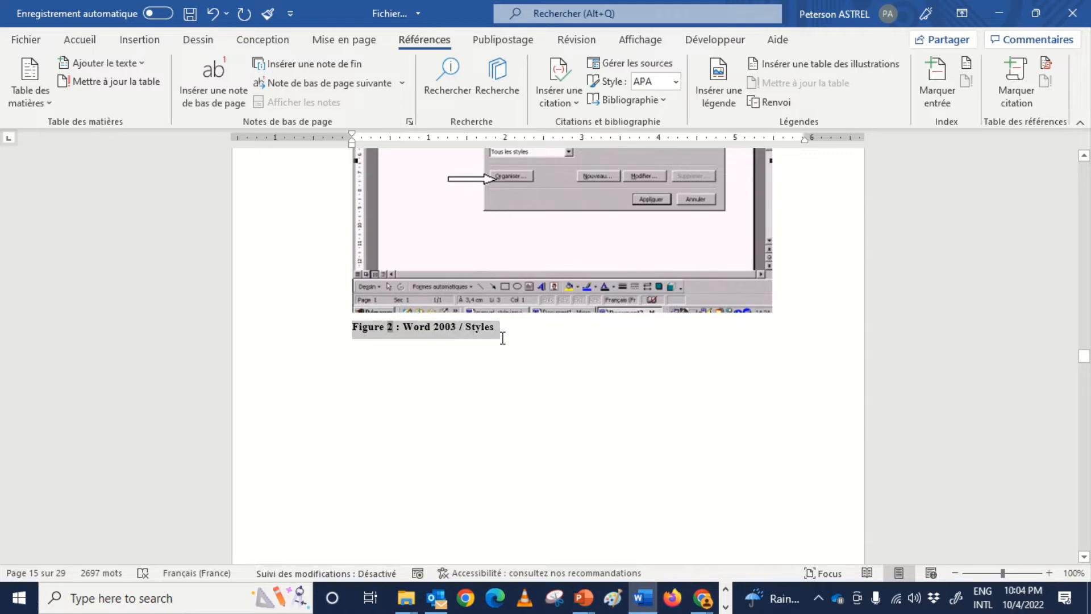
click(727, 107)
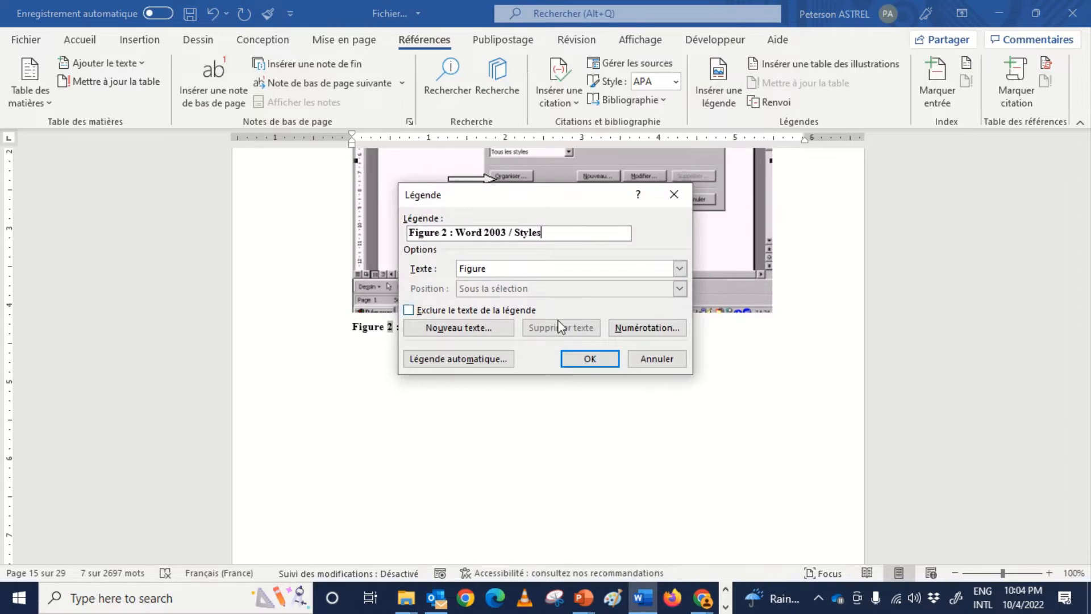
click(590, 359)
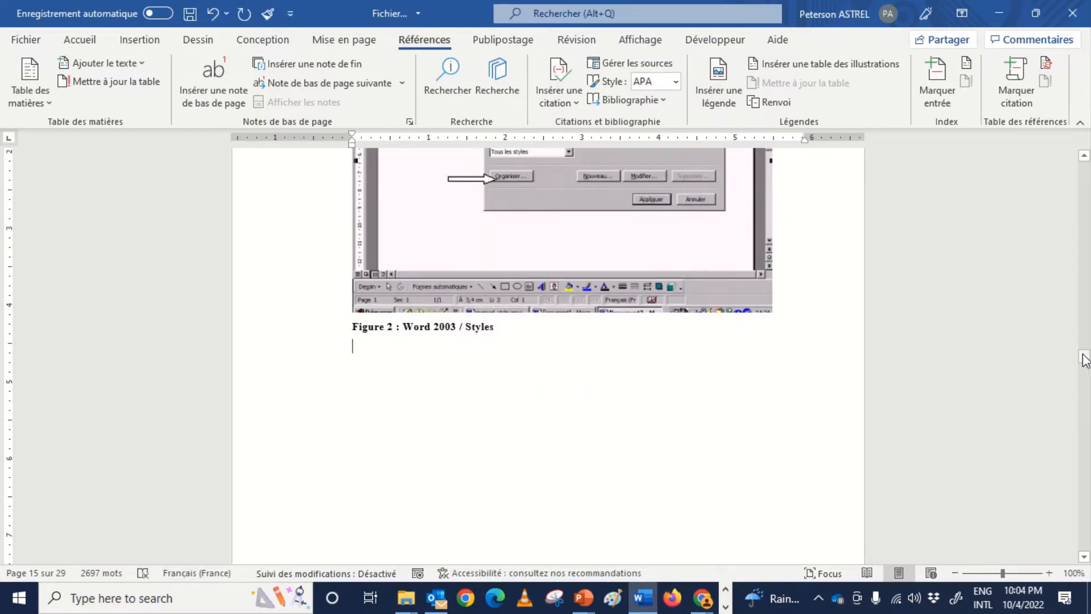
Step: Insert a Figure caption from the text "Figure 3: Word 2003/ Organiser" below its image
drag(1084, 357, 1084, 368)
drag(375, 356, 523, 353)
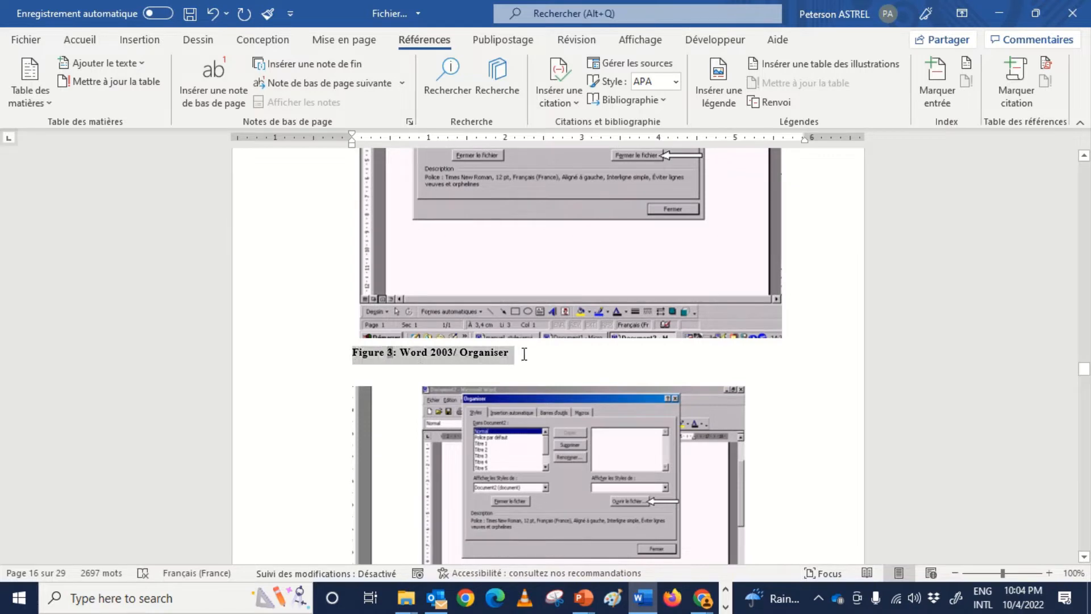
click(711, 95)
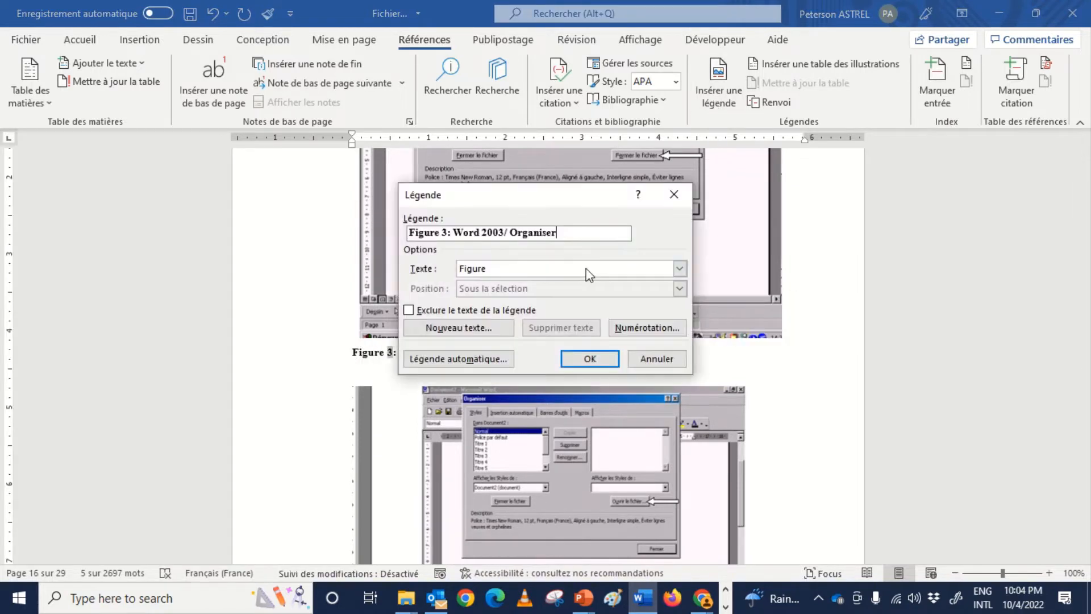
click(591, 358)
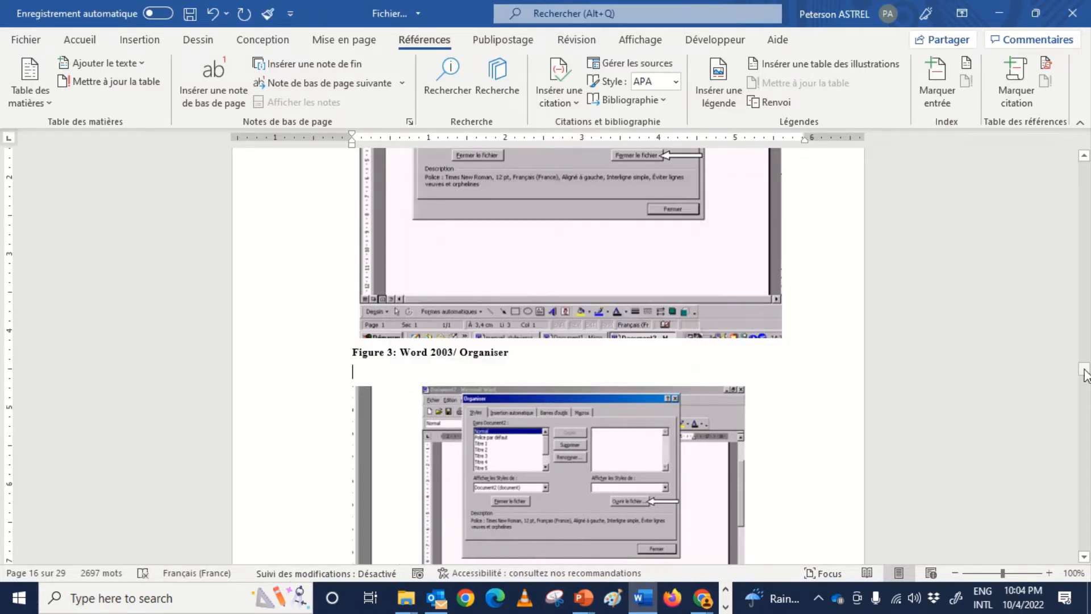
Step: Insert a Figure caption from the text "Figure 4 : Word 2003 /insertion" below its image
drag(1083, 372, 1084, 378)
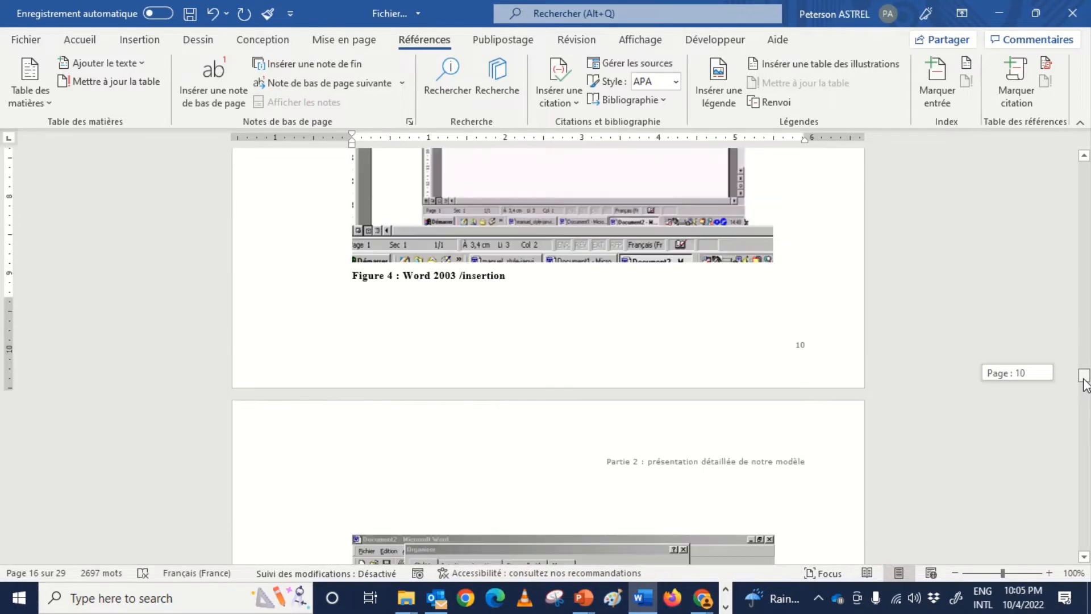
drag(352, 282, 520, 292)
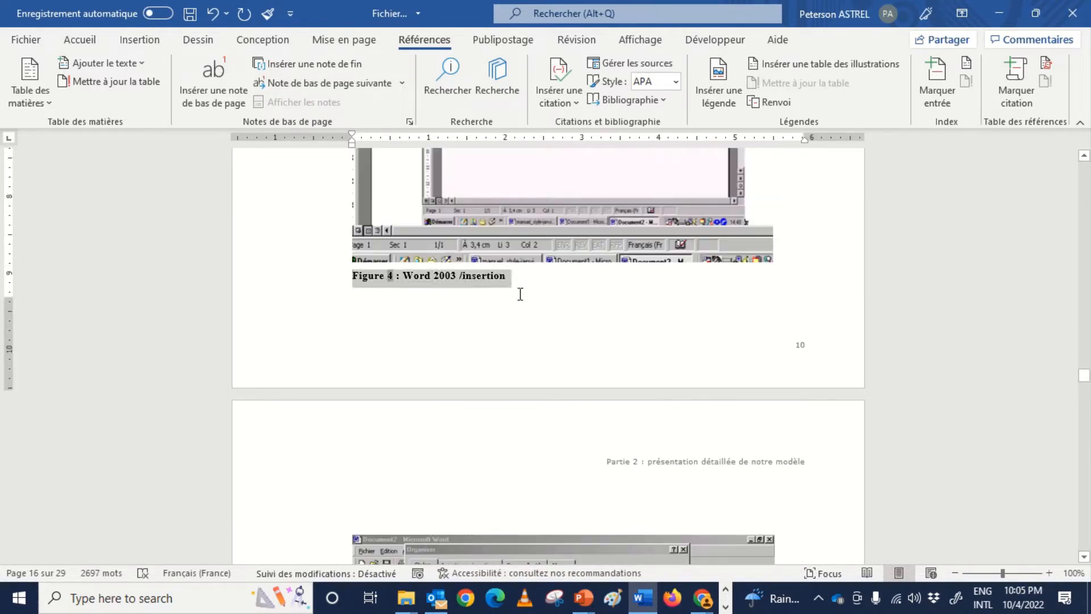
click(716, 105)
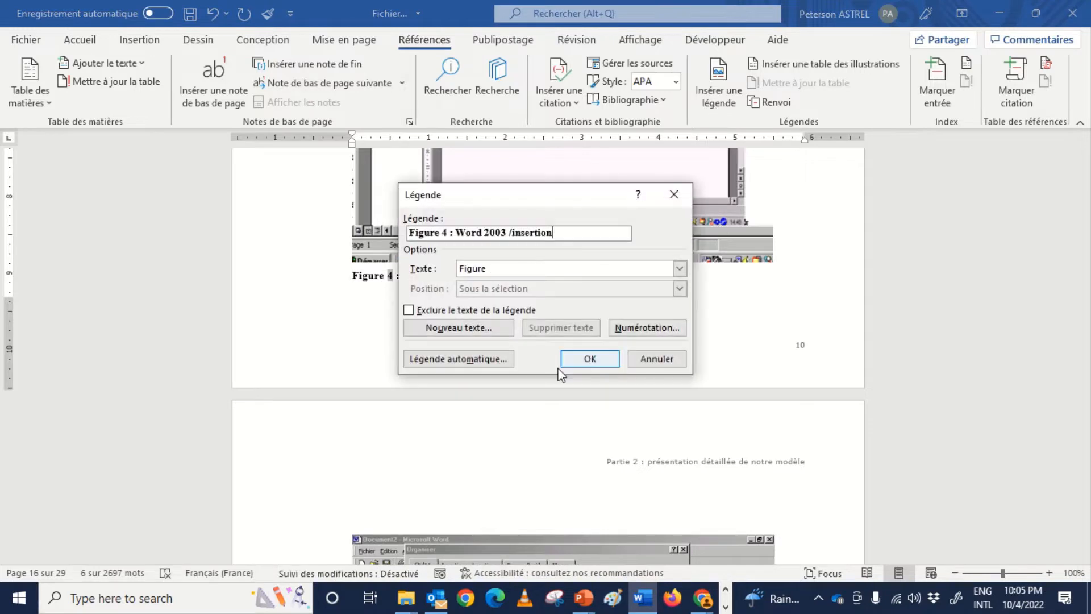
click(576, 359)
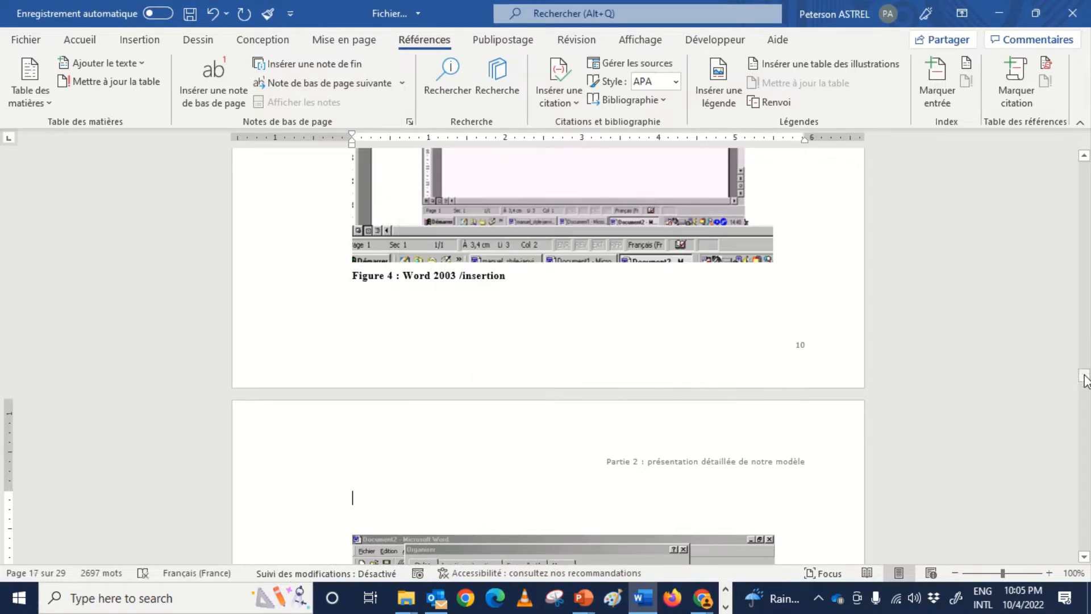
Step: Insert a Figure caption from the text "Figure 5 : Word 2003 / Ouvrir" below its image
drag(1084, 376, 1084, 384)
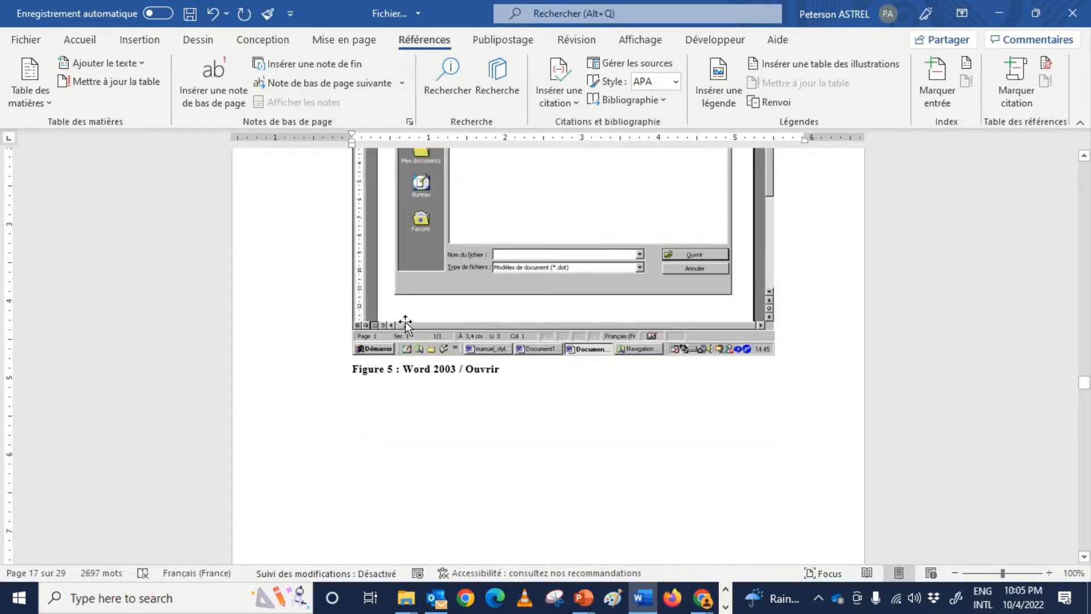
triple_click(477, 369)
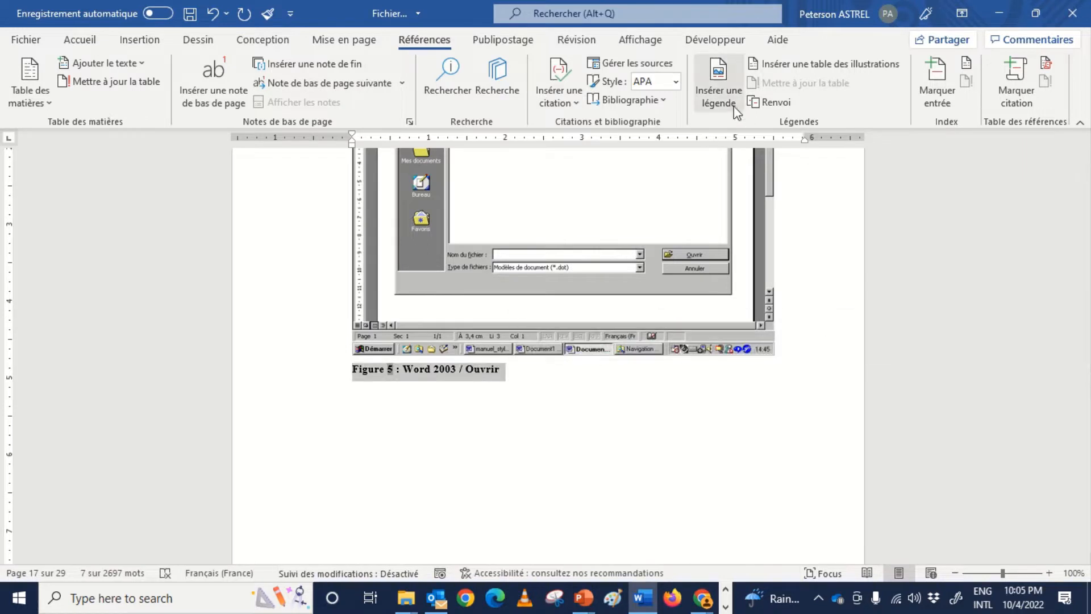
click(717, 99)
click(589, 360)
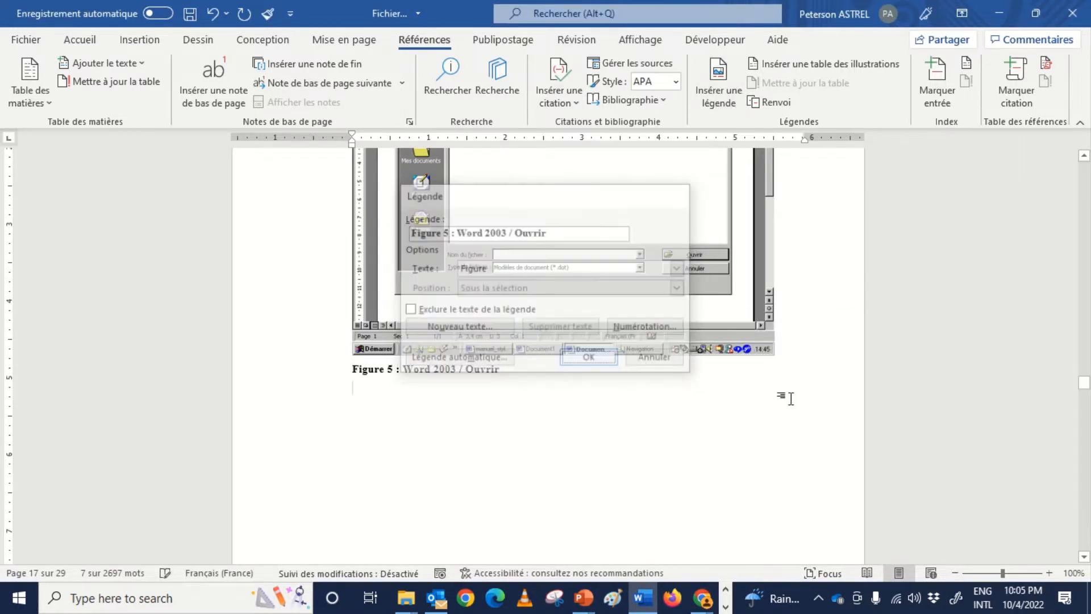
Step: Insert a caption from the text "Figure 6 : Word 2003 / Copier" below its image, keeping the Figure label
drag(1084, 382, 1085, 399)
drag(353, 407, 511, 402)
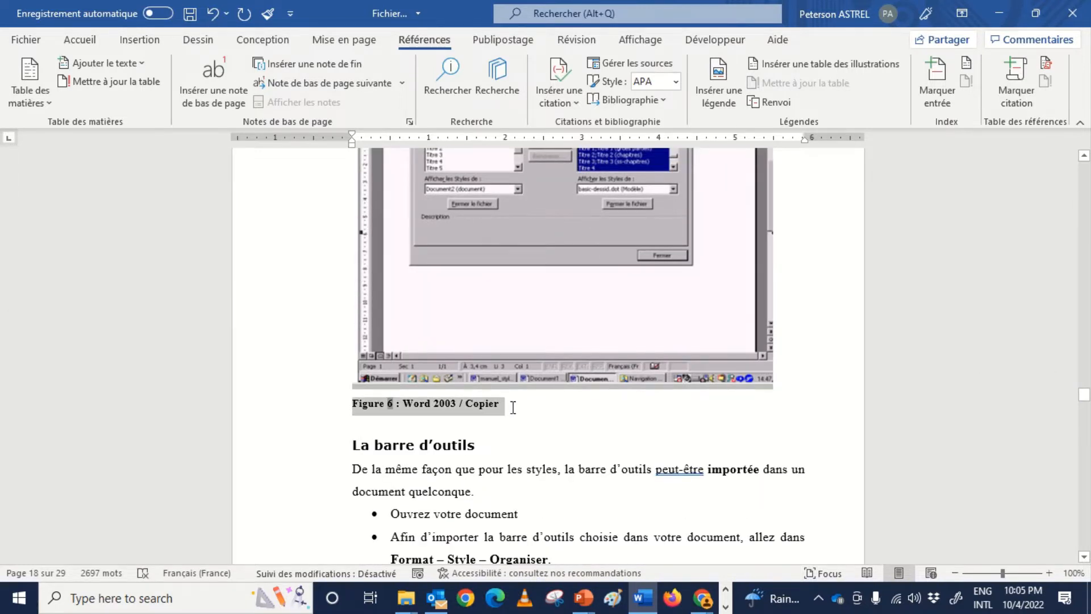
click(728, 102)
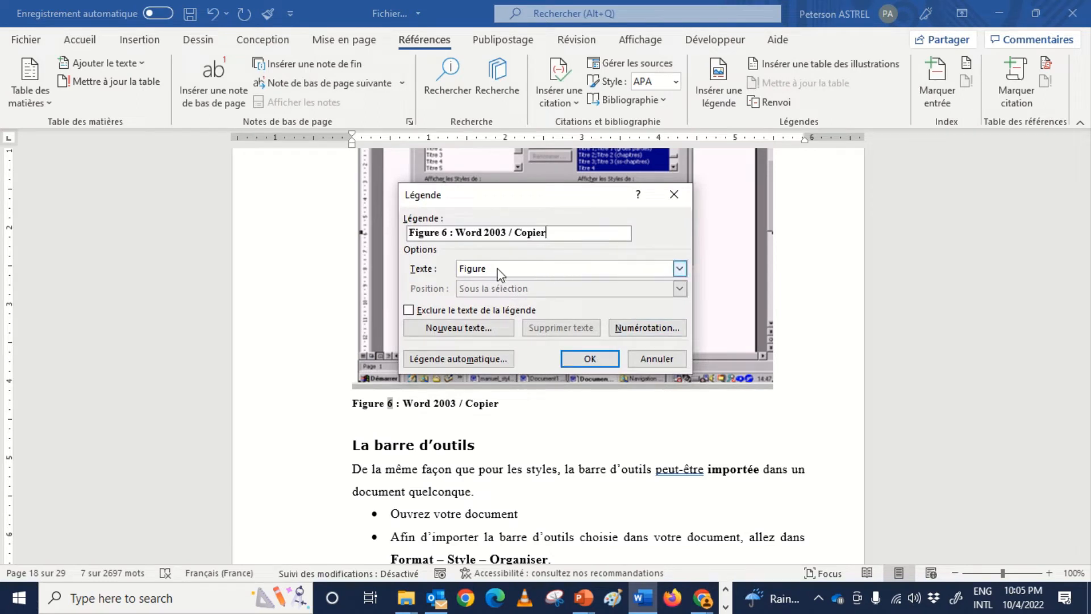
click(680, 269)
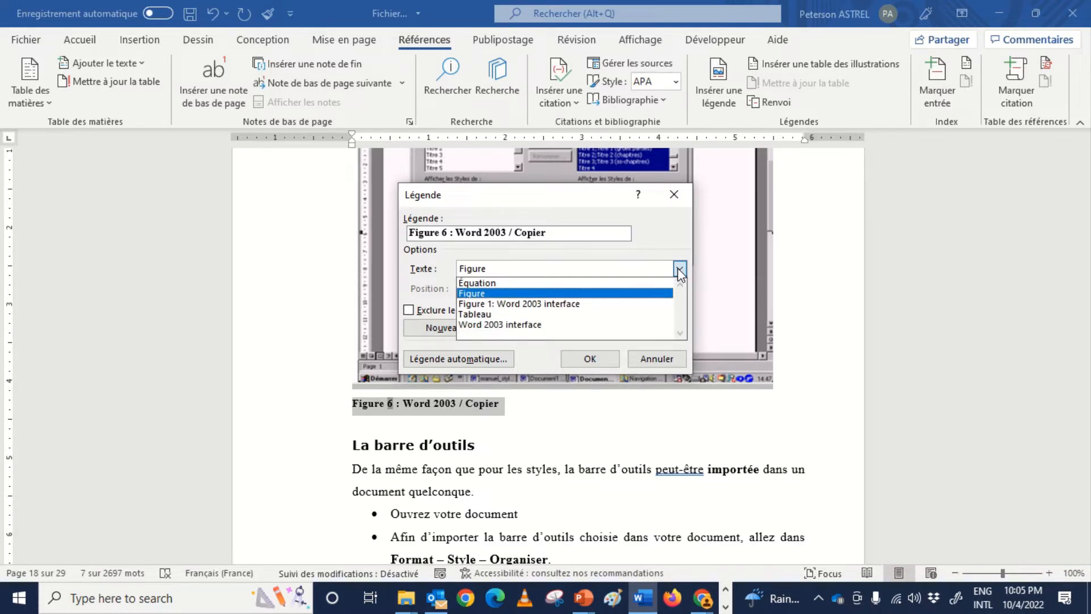
click(680, 269)
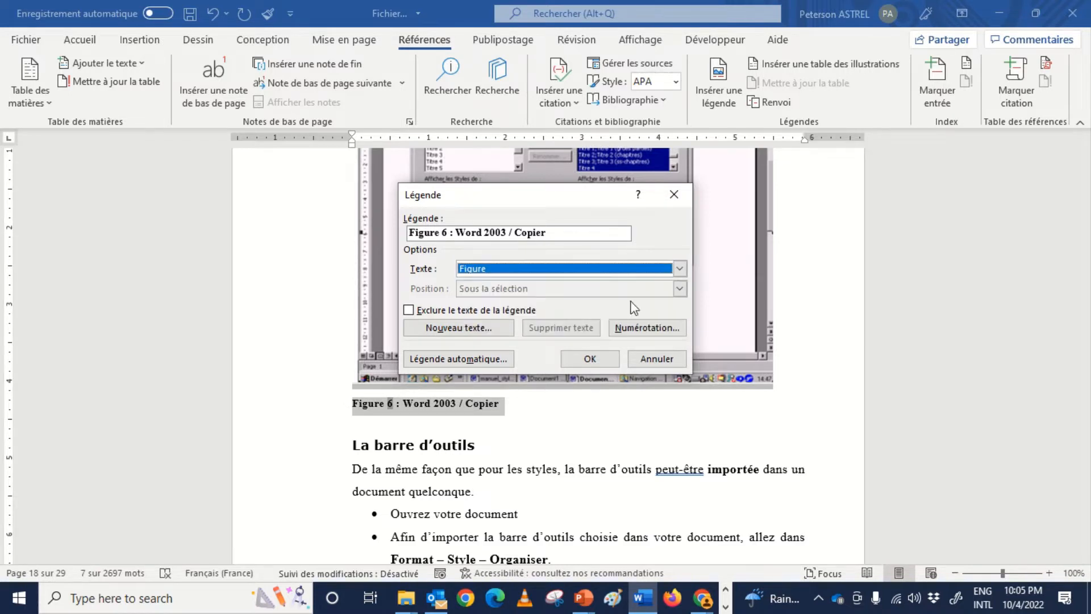
click(591, 360)
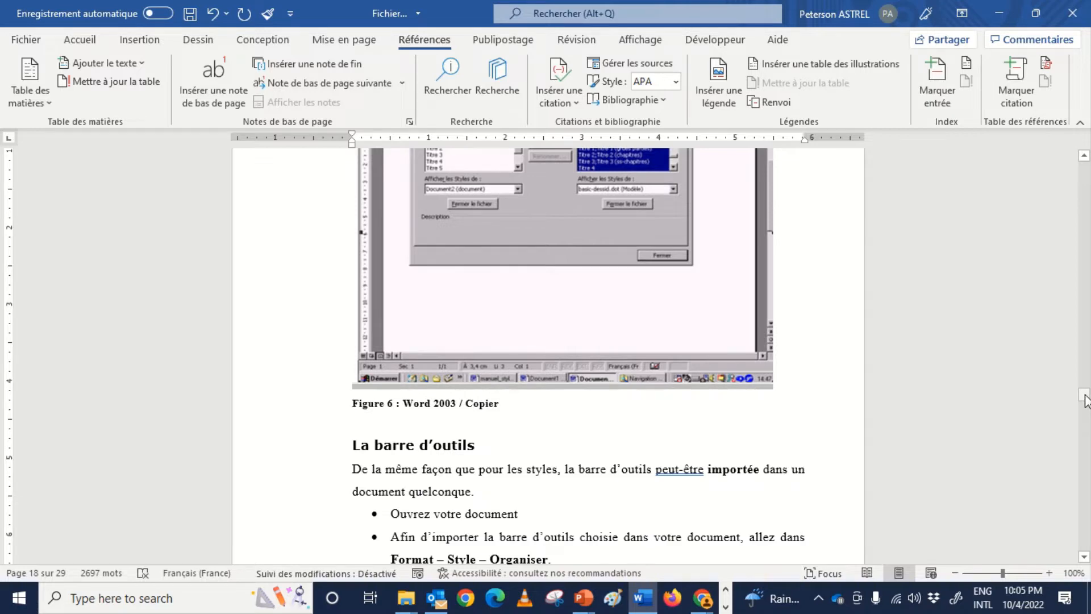
Step: Insert a table of illustrations for the Figure captions under the "Table de Figures" heading, using the default format
drag(1085, 397, 1057, 196)
drag(1057, 201, 1058, 233)
click(407, 349)
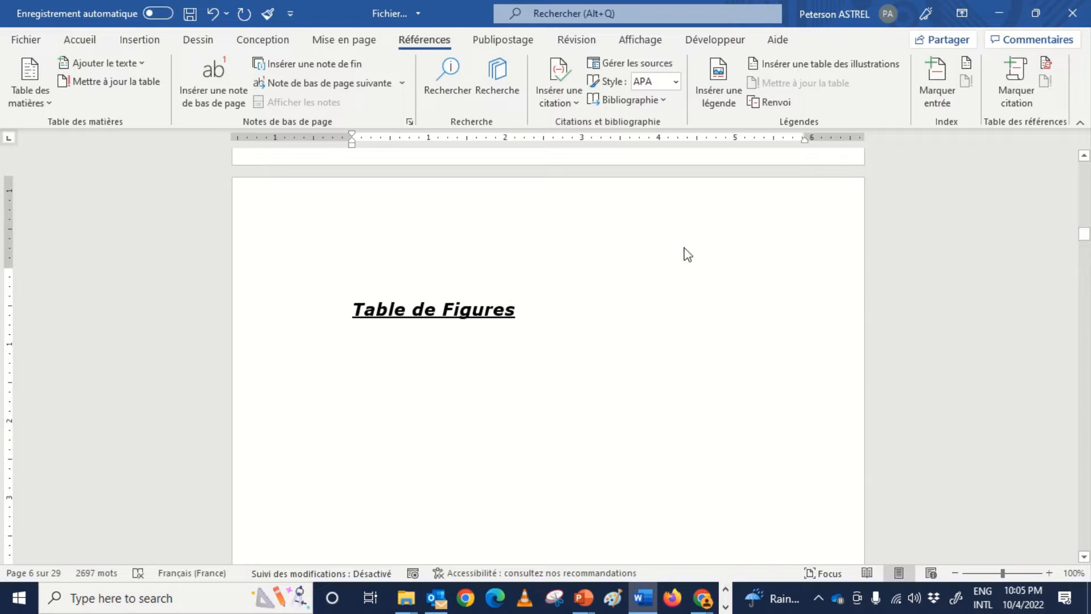
click(830, 64)
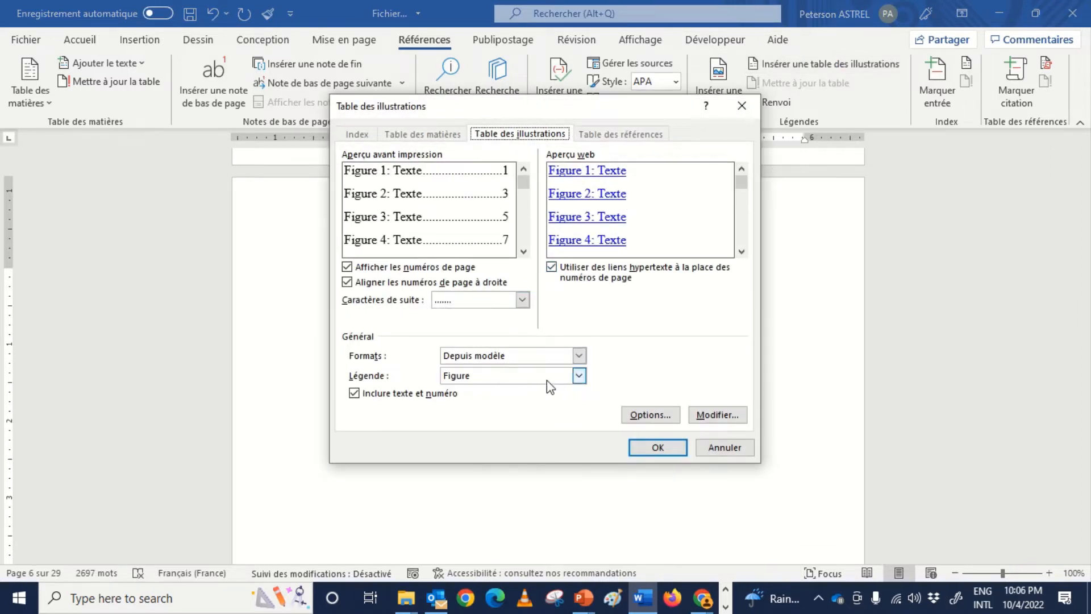
click(650, 447)
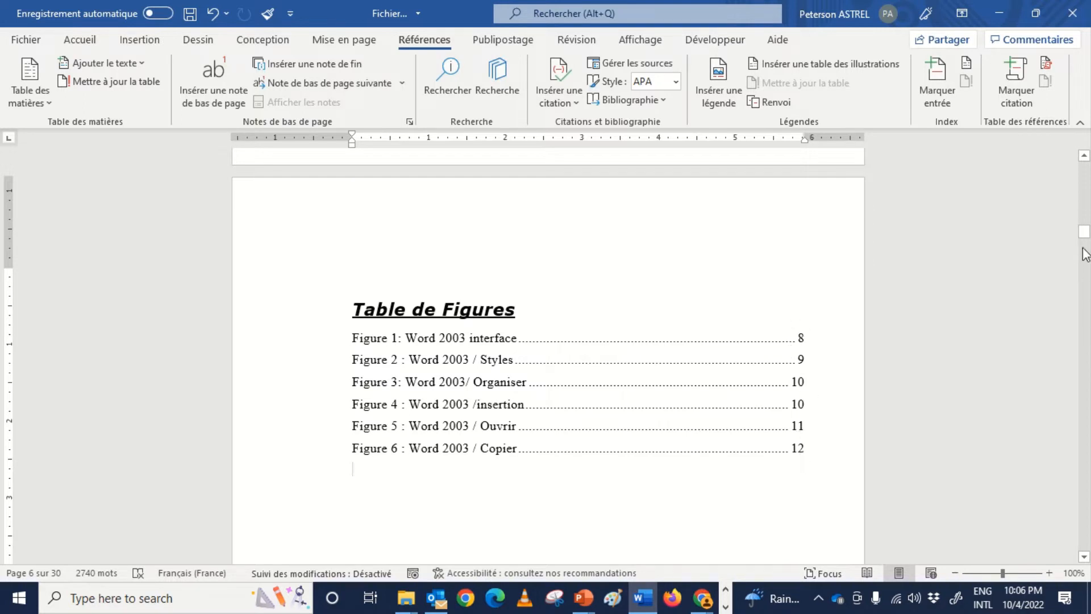
drag(1084, 242, 1085, 242)
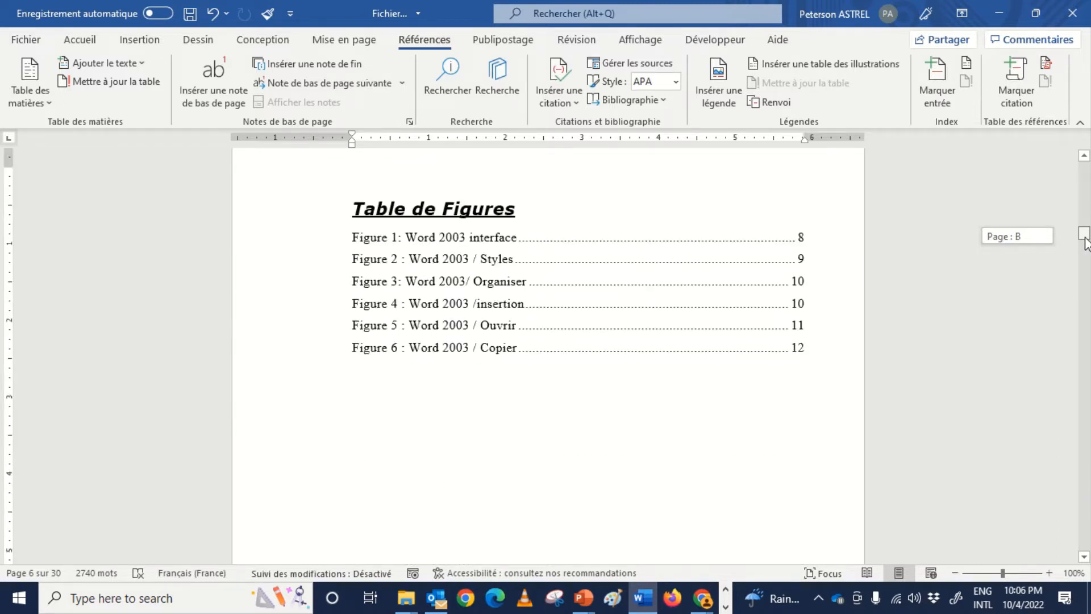
drag(1085, 242, 1085, 242)
drag(1085, 240, 1085, 239)
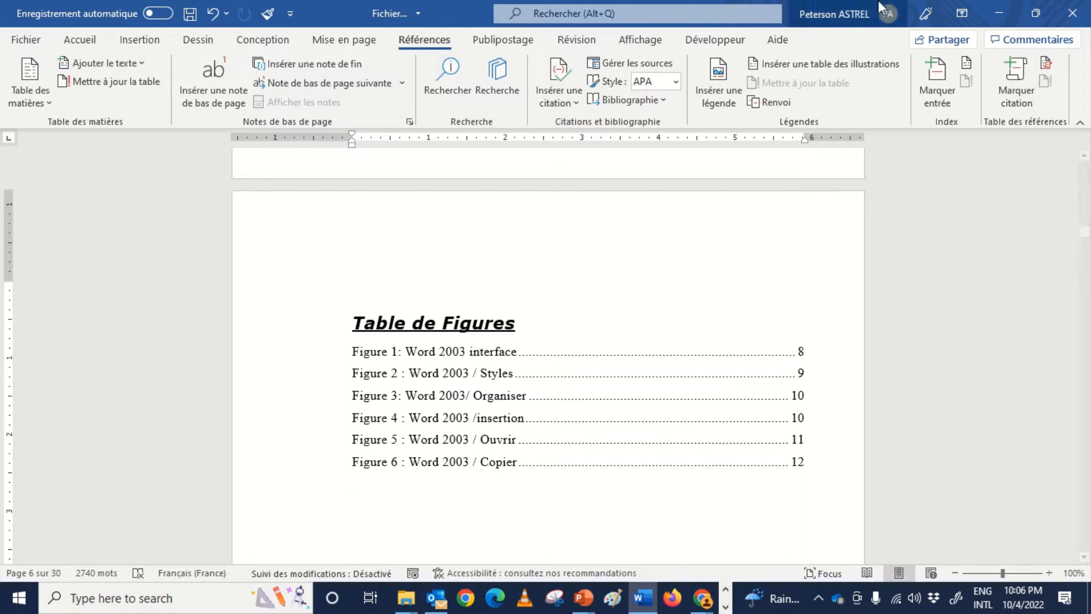
mouse_move(644, 17)
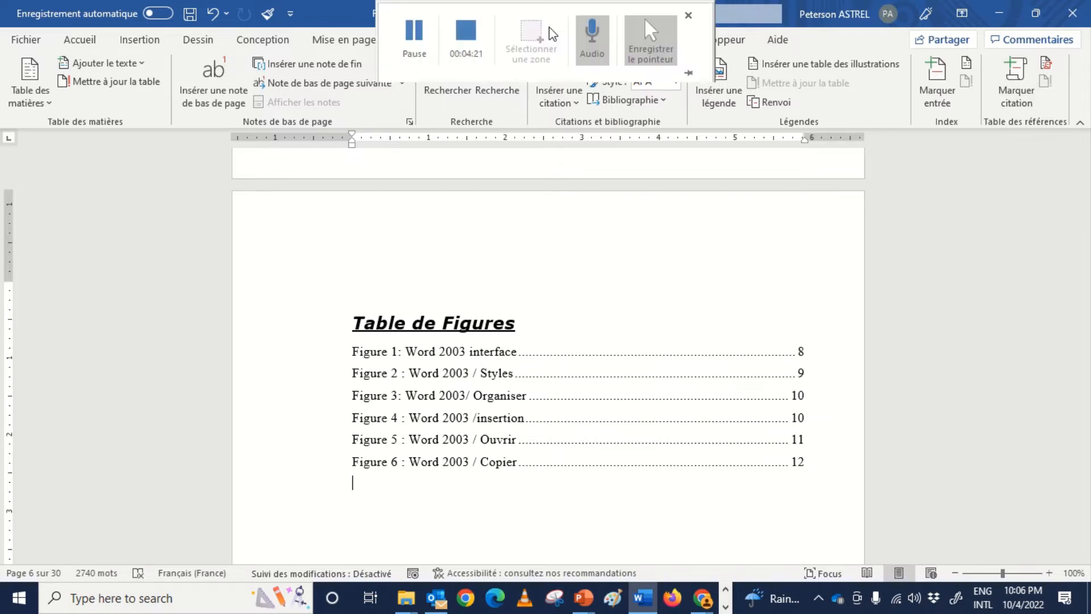
click(456, 49)
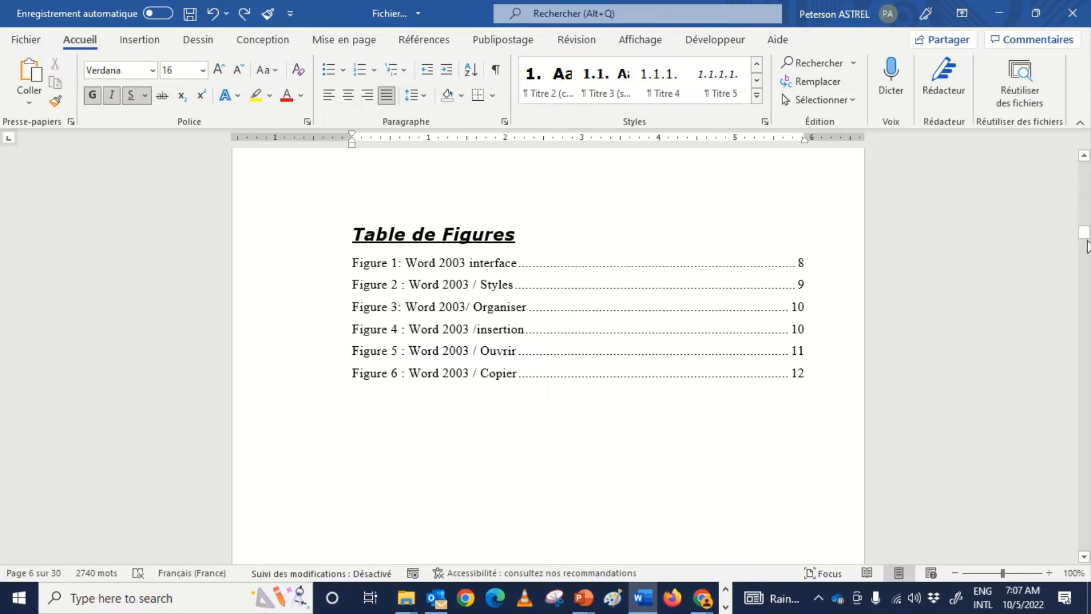
drag(1085, 239, 1087, 264)
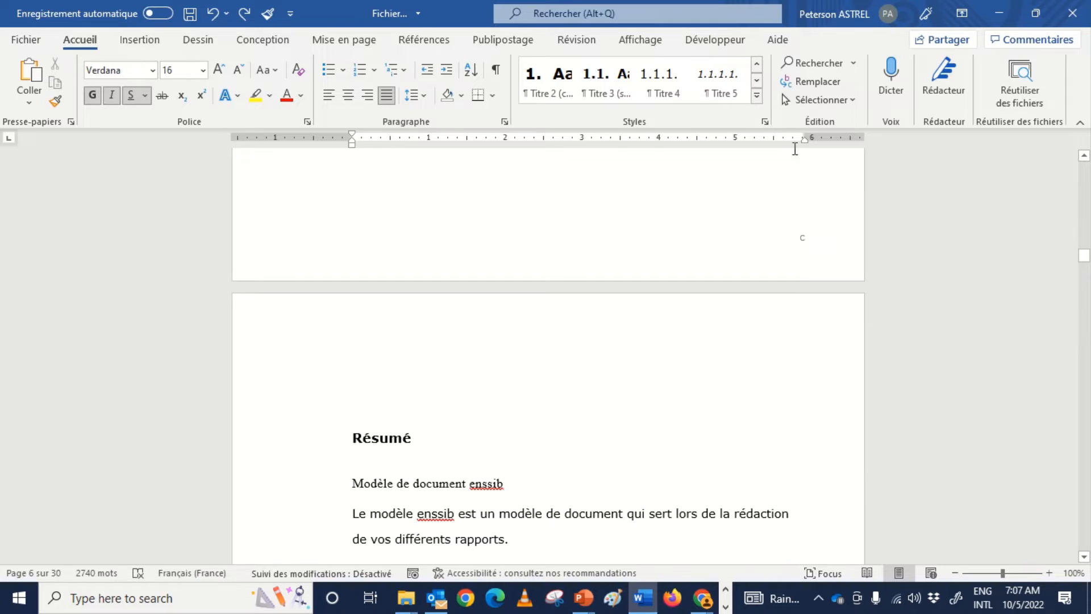
click(756, 96)
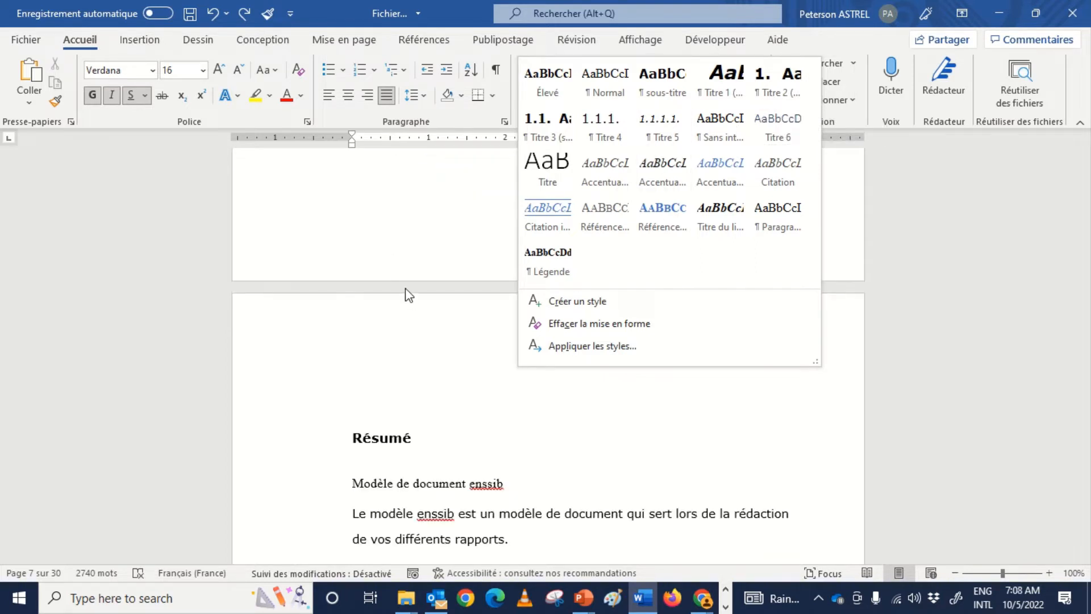
click(395, 251)
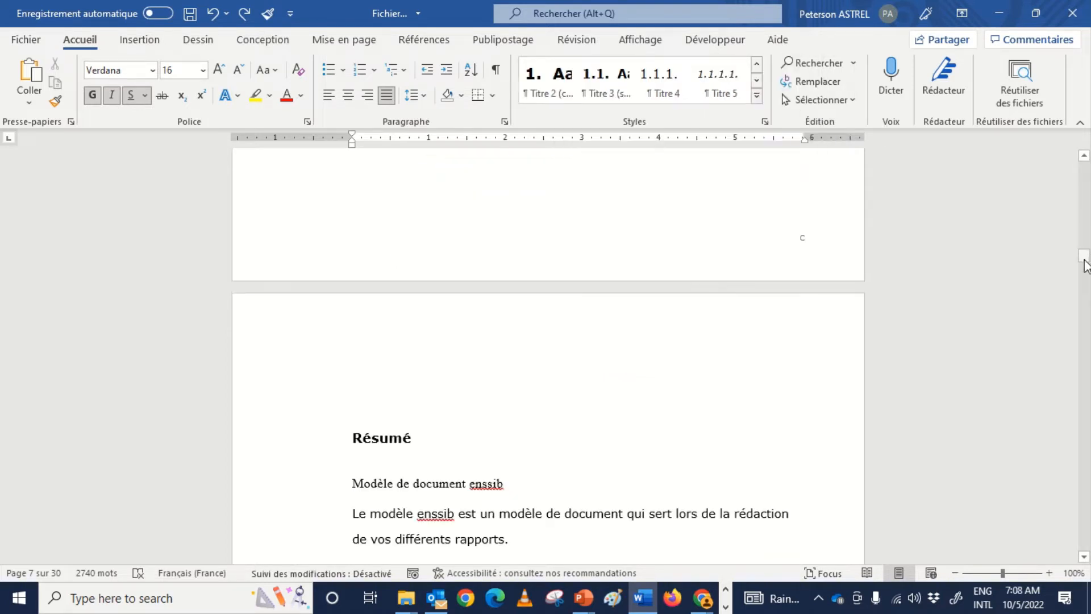
Step: Try the Titre 1 style on the "Sommaire" heading and undo the change
drag(1084, 256, 1085, 260)
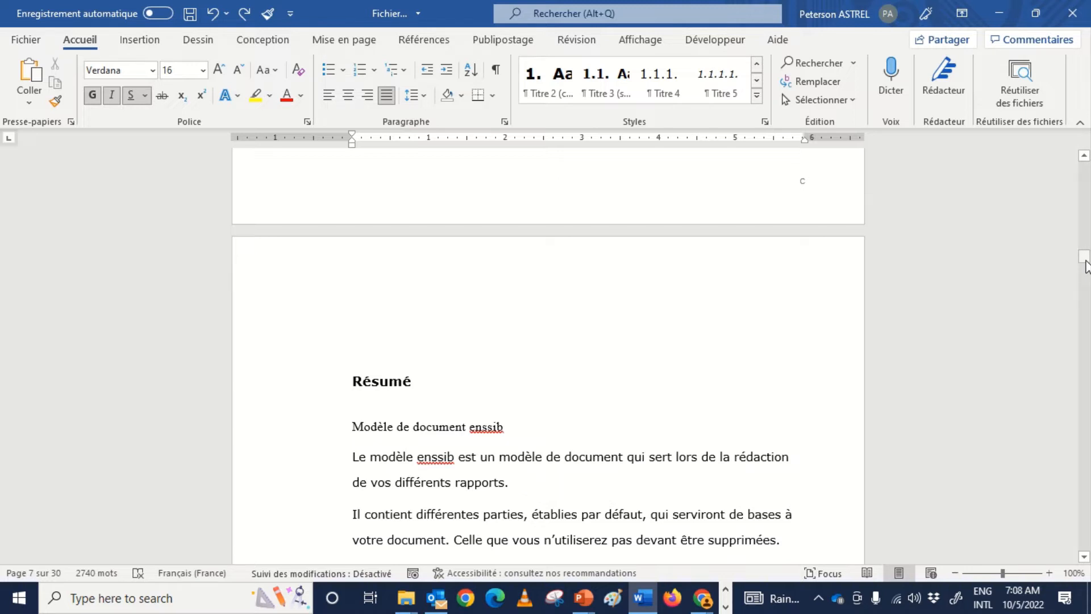
drag(1085, 263, 1088, 239)
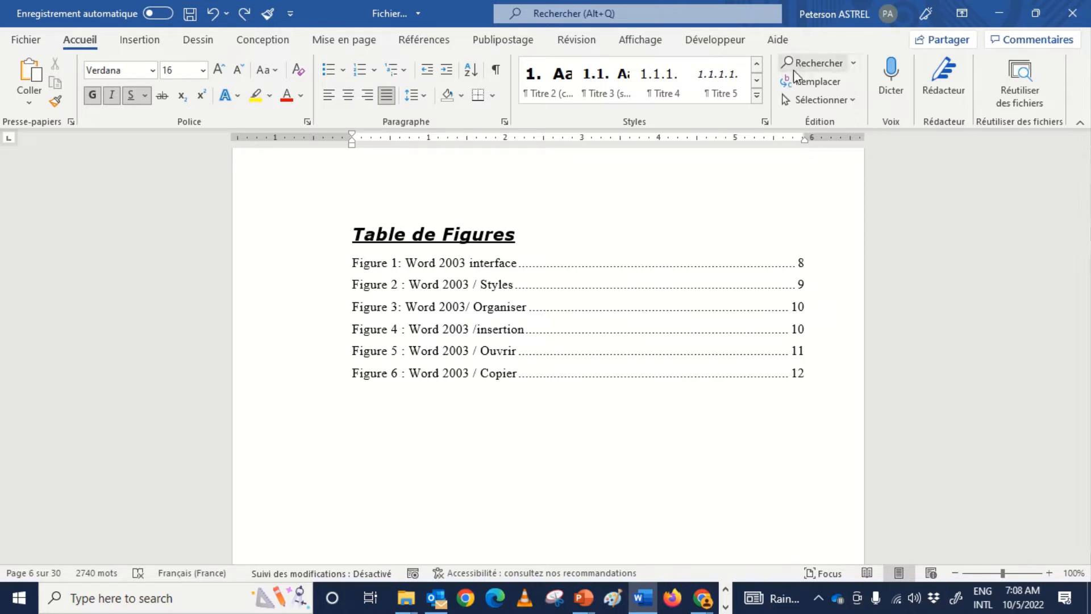
click(757, 97)
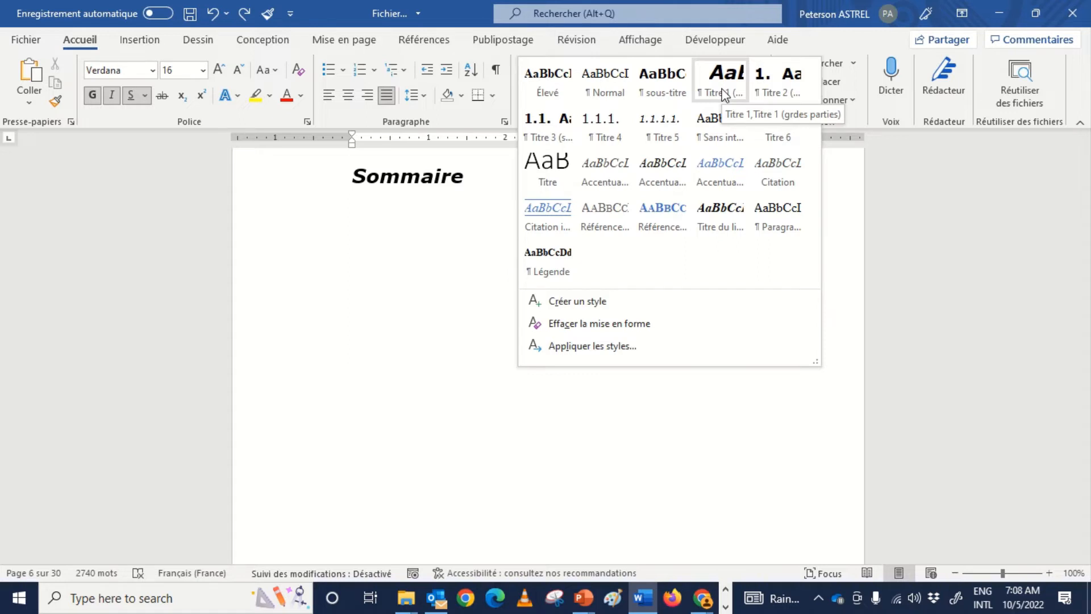
click(723, 94)
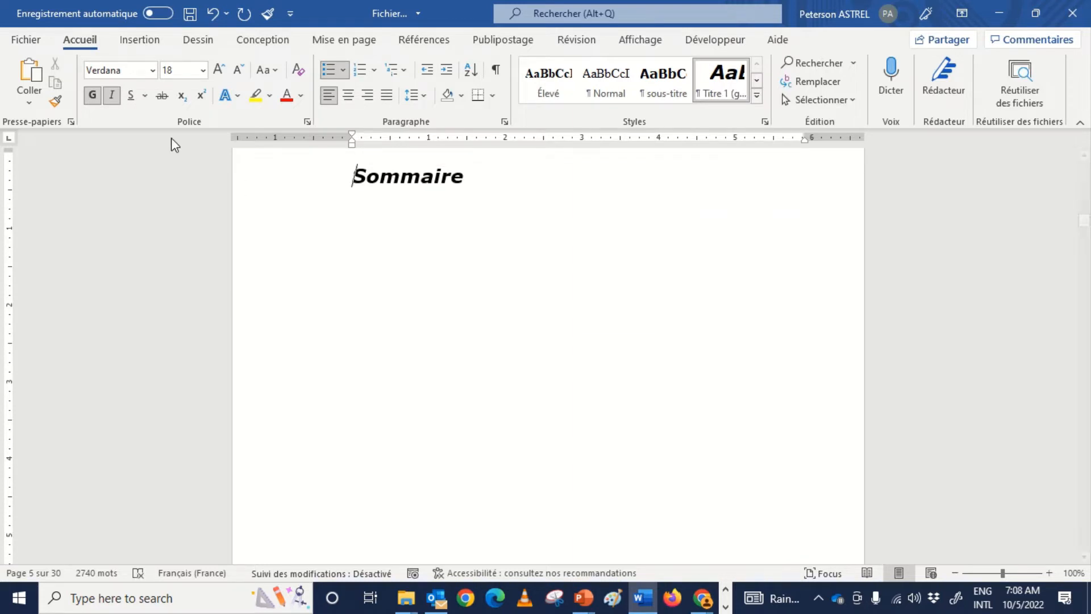
click(56, 103)
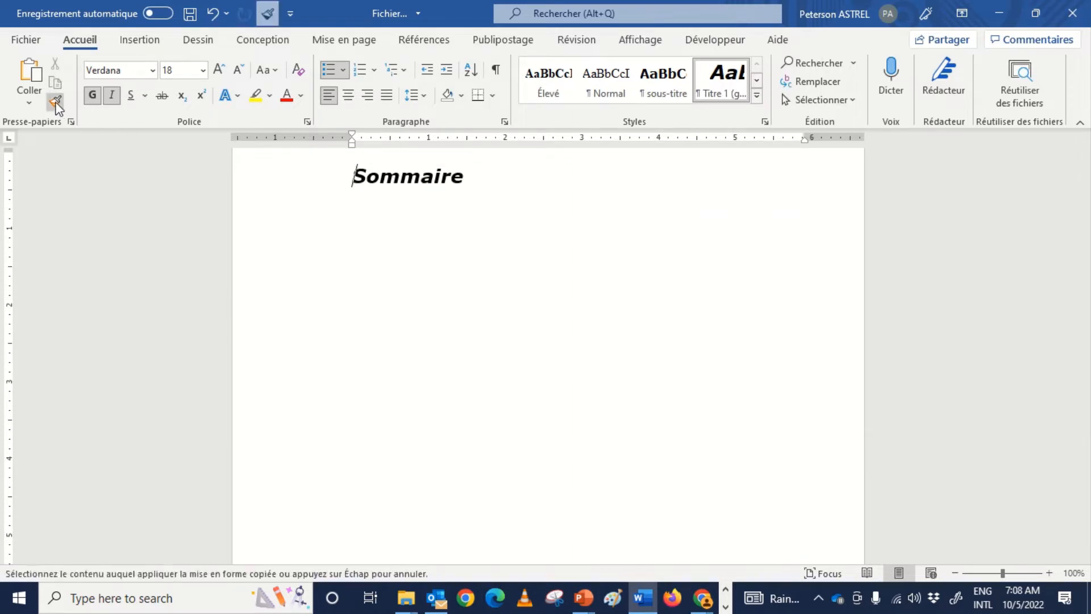
click(56, 103)
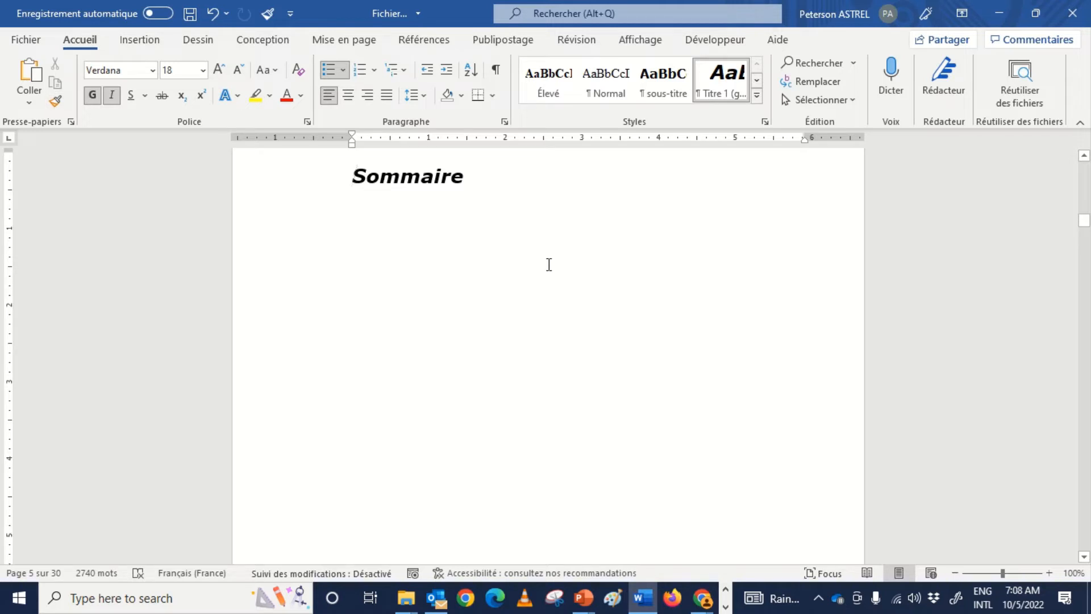
key(ctrl+z)
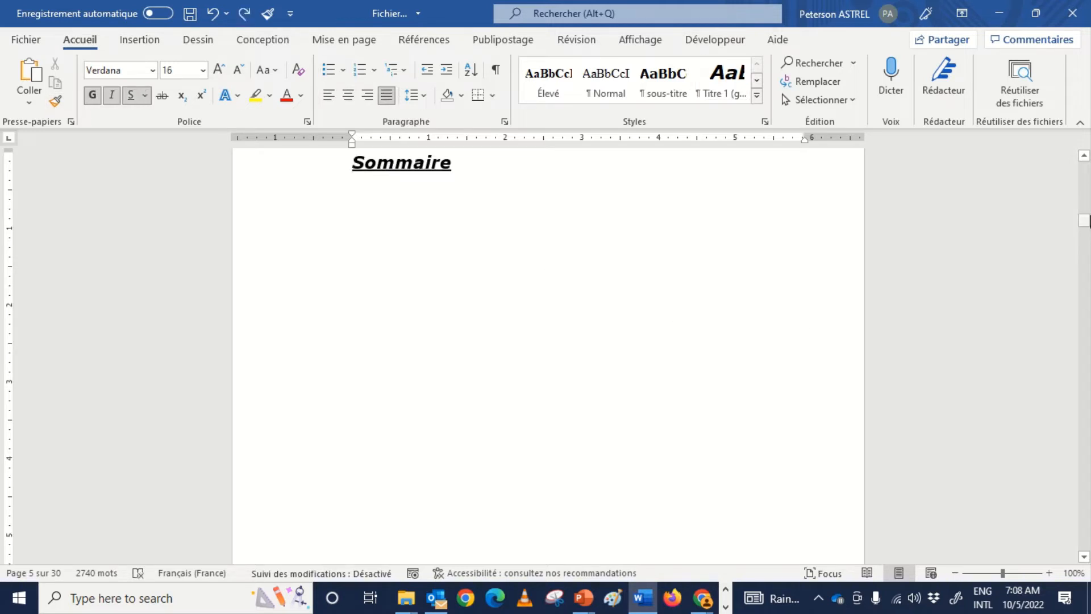
Step: Apply the Titre 1 style to the "Table de Figures" heading above the list of figures
drag(1085, 221, 1086, 230)
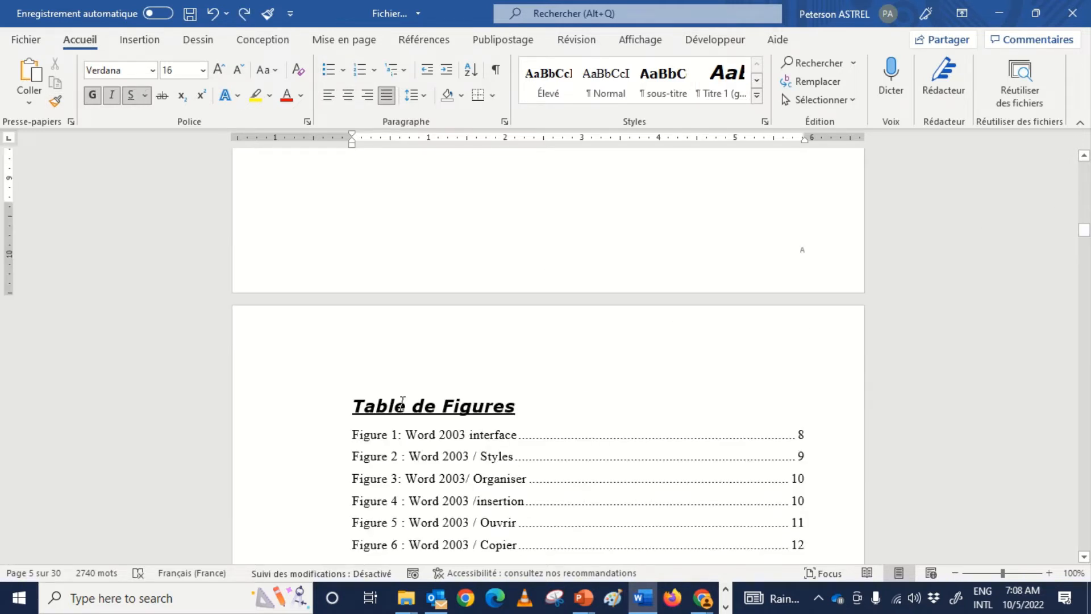
click(351, 407)
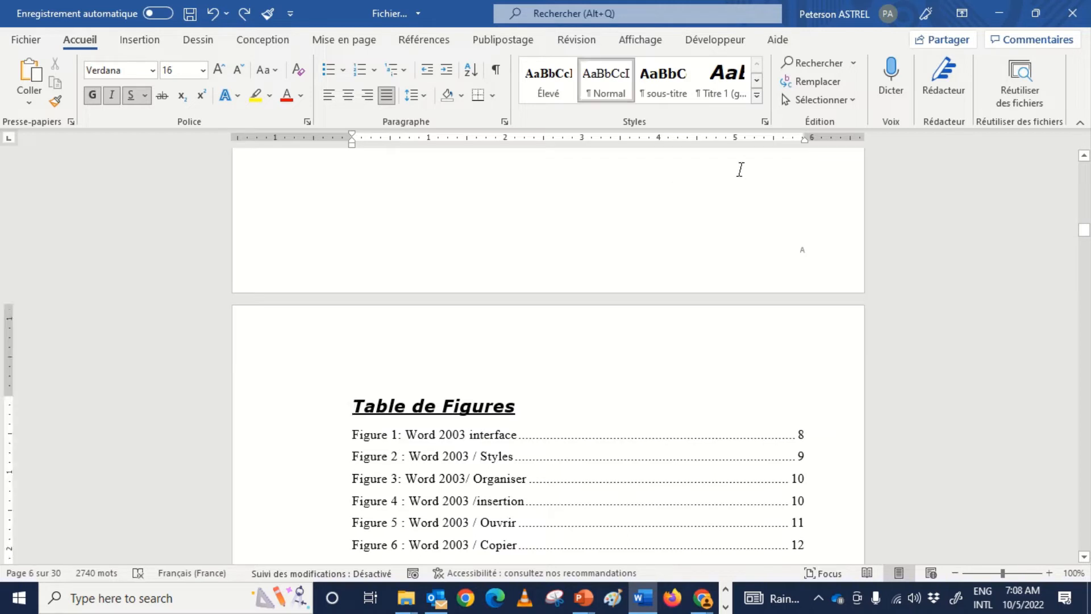
click(716, 93)
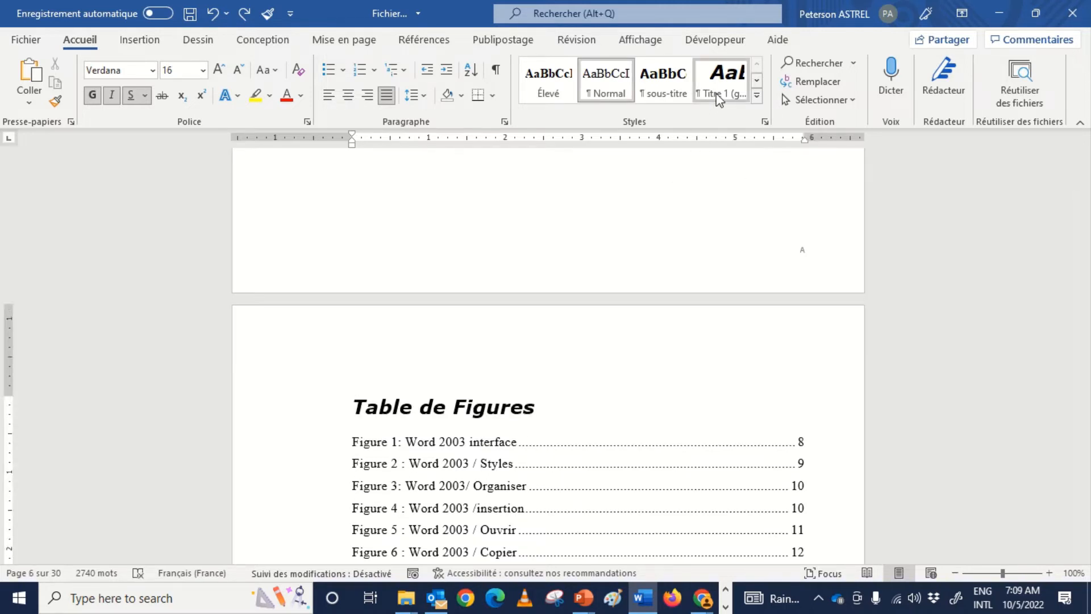
Step: Copy the "Table de Figures" heading's formatting onto the "Résumé" and "Introduction" headings with the format painter
click(58, 108)
click(57, 108)
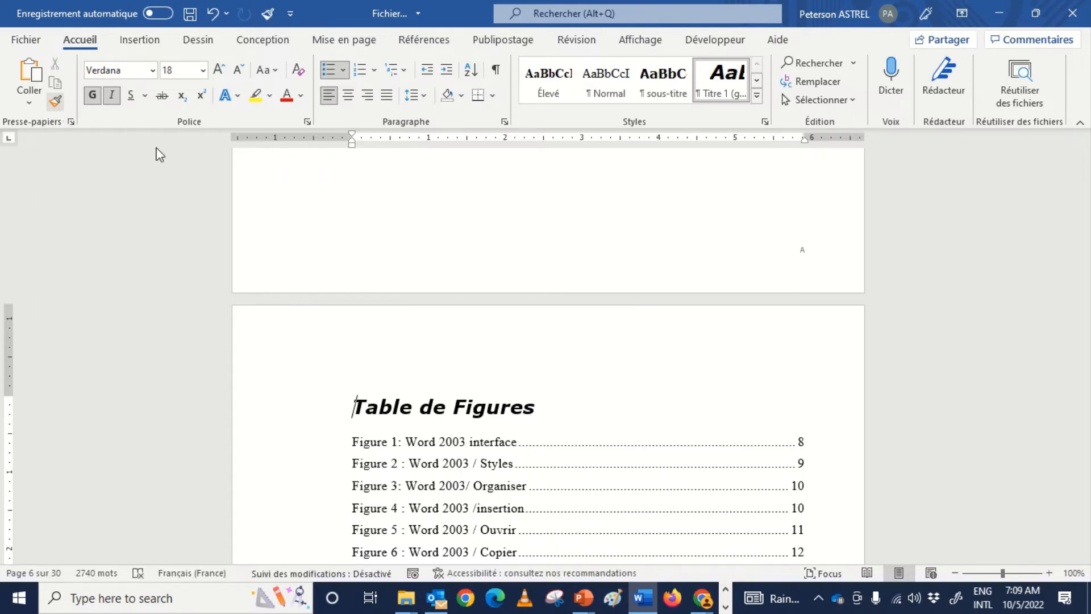
click(57, 108)
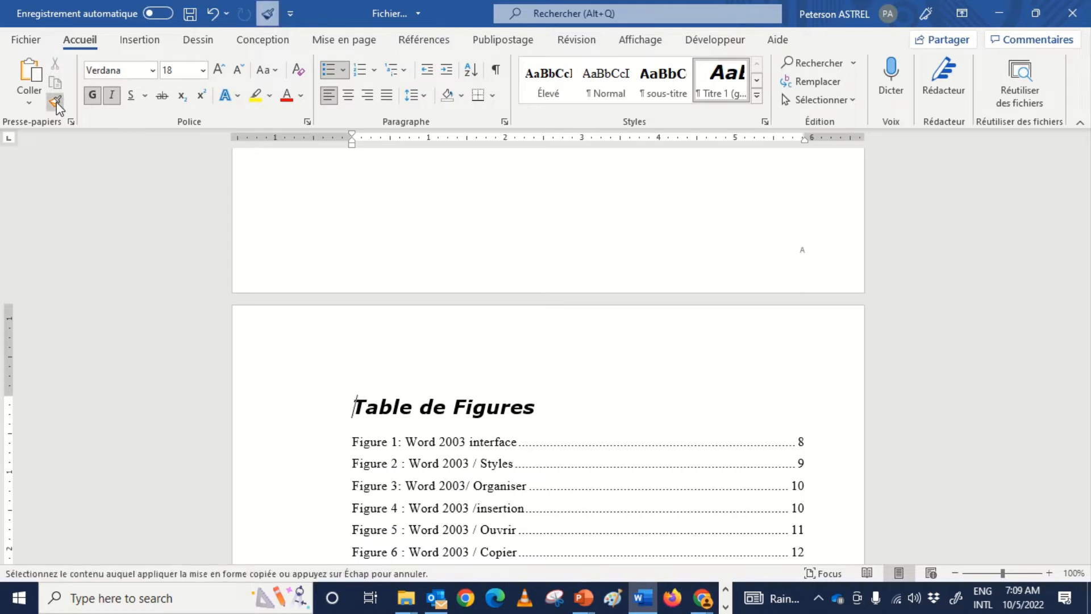
drag(1088, 223, 1089, 259)
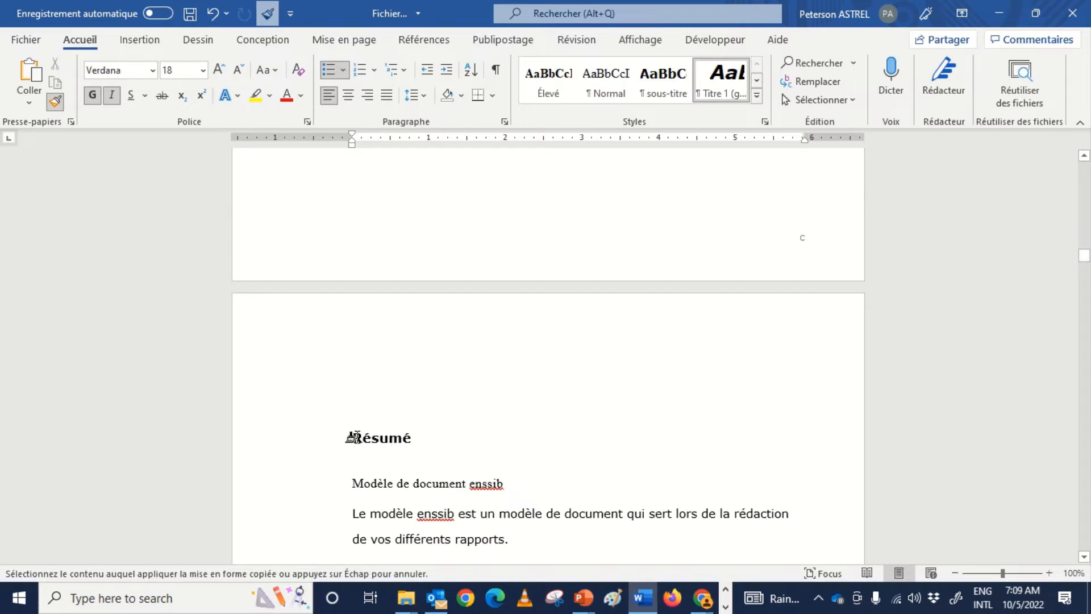
drag(344, 438, 471, 440)
drag(1086, 264, 1085, 278)
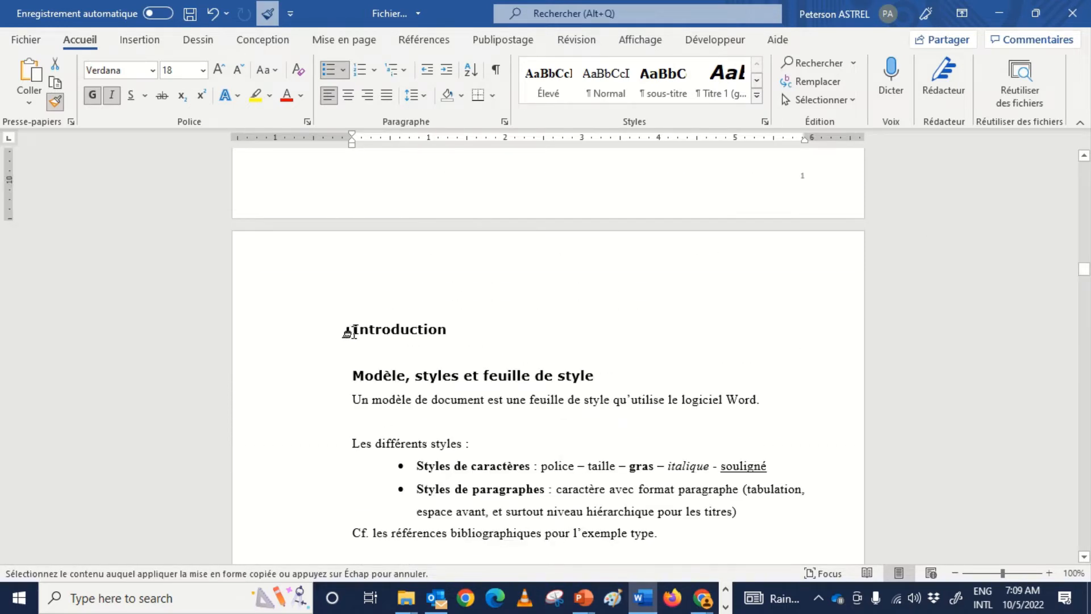
drag(345, 332, 472, 334)
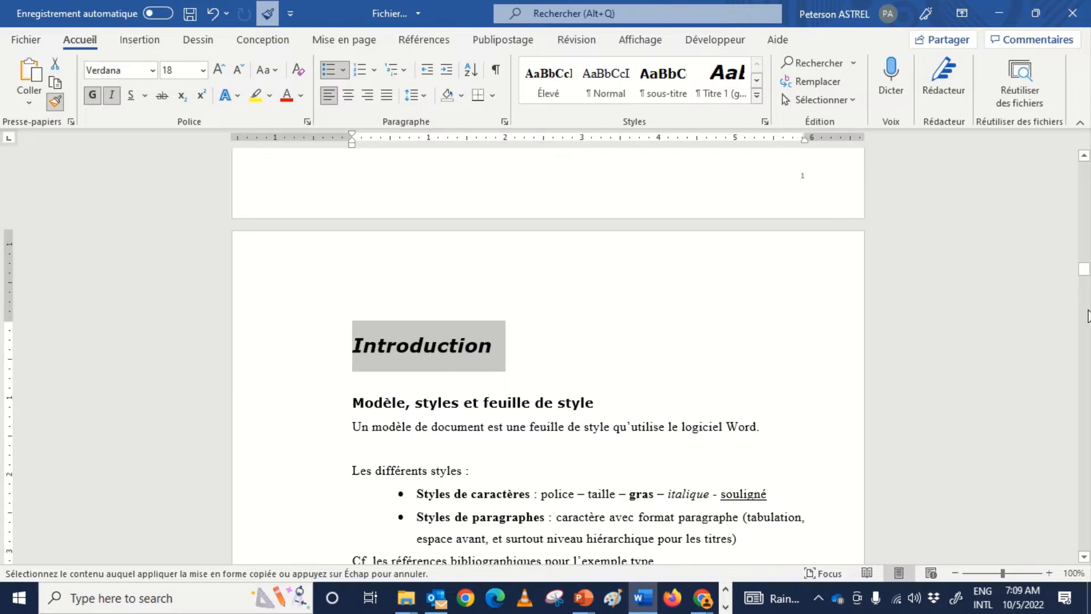
Step: Paint the same Titre 1 formatting onto the "Partie 1 : Installation et utilisation du modèle enssib" and "Partie 2" headings
drag(1085, 271, 1088, 317)
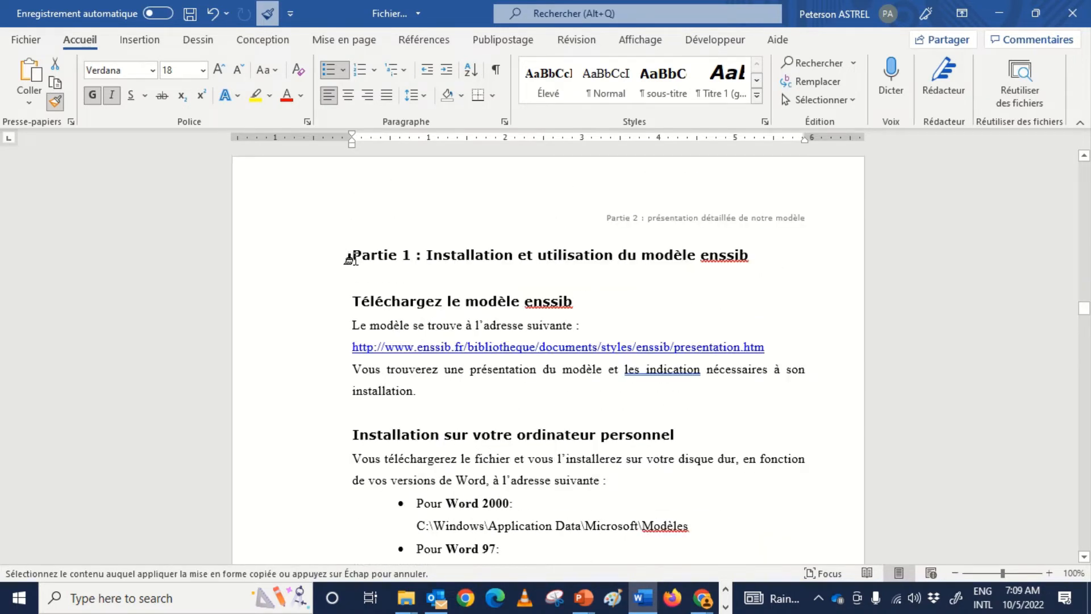
drag(351, 258, 767, 258)
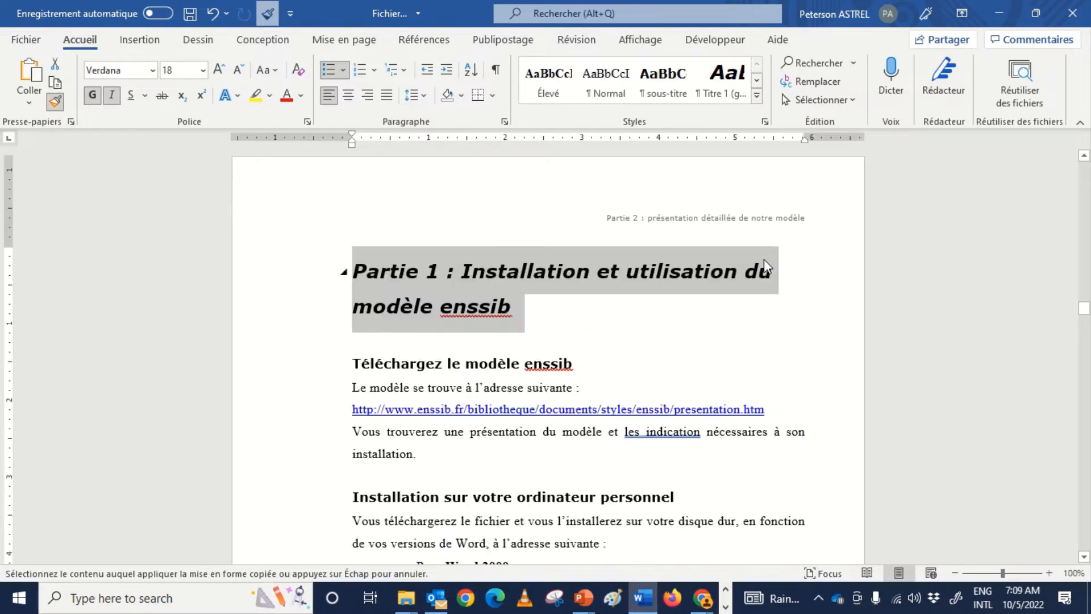
drag(1086, 312, 1089, 464)
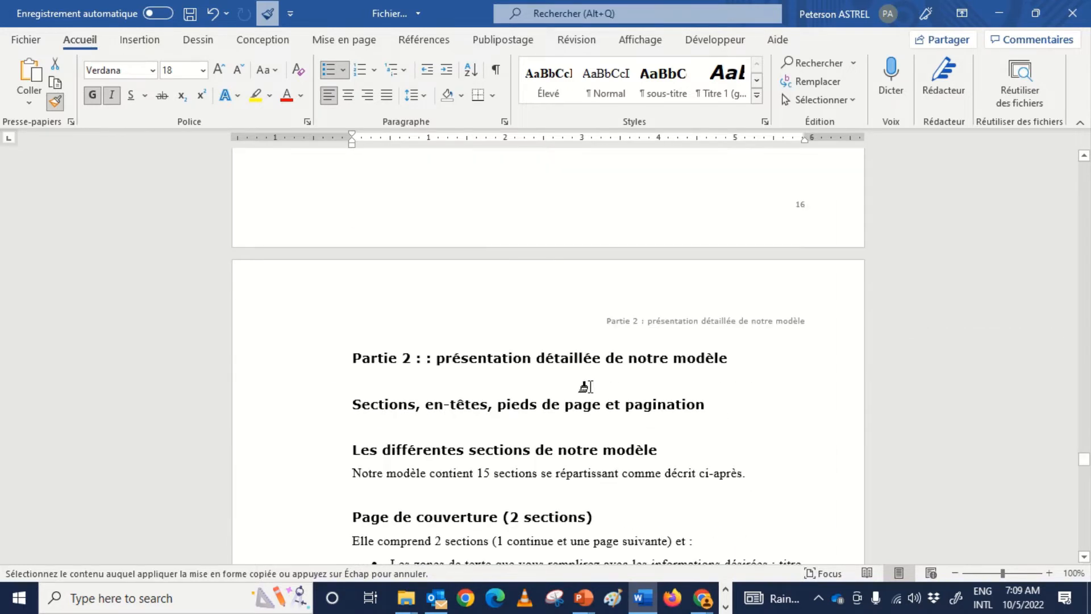
drag(348, 357, 739, 366)
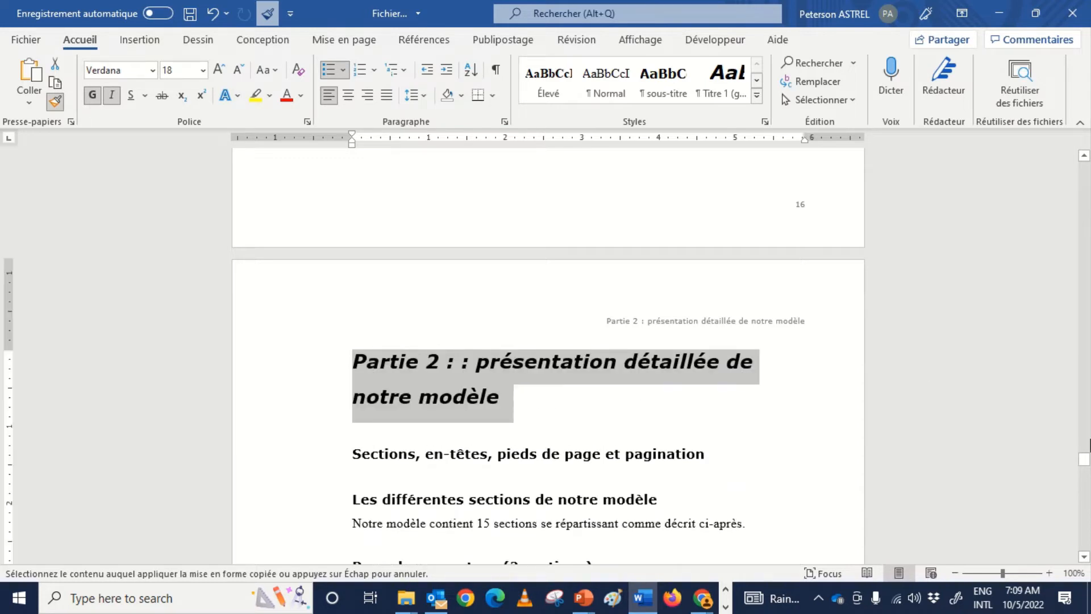
Step: Try to paint the Titre 1 formatting onto the "Partie 3 : mémento et astuces" heading and undo it
drag(1084, 458, 1089, 539)
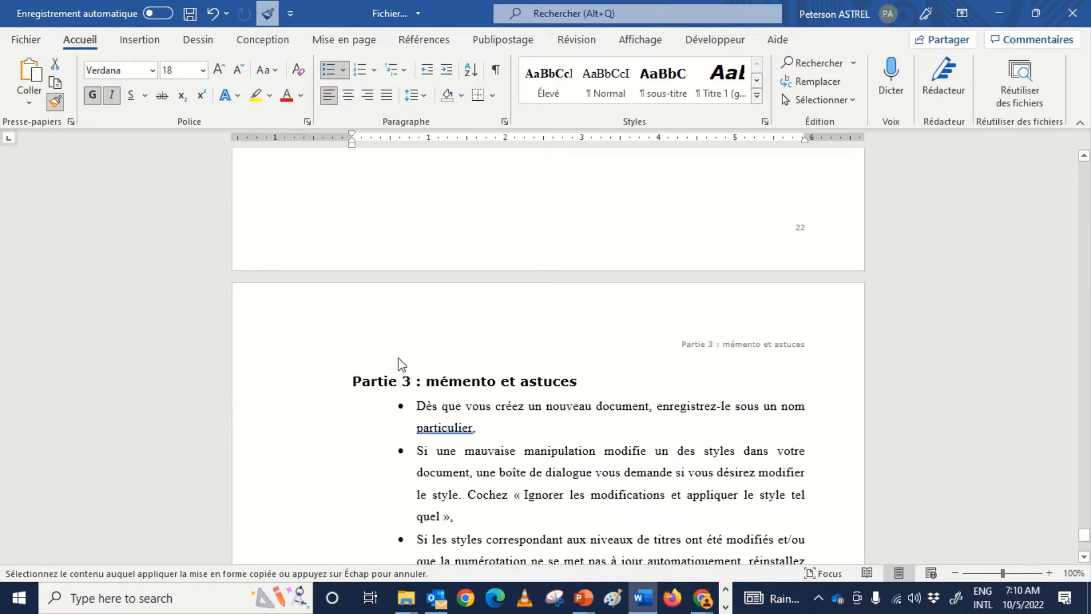
mouse_move(345, 382)
mouse_down()
mouse_move(540, 385)
mouse_move(591, 405)
mouse_up()
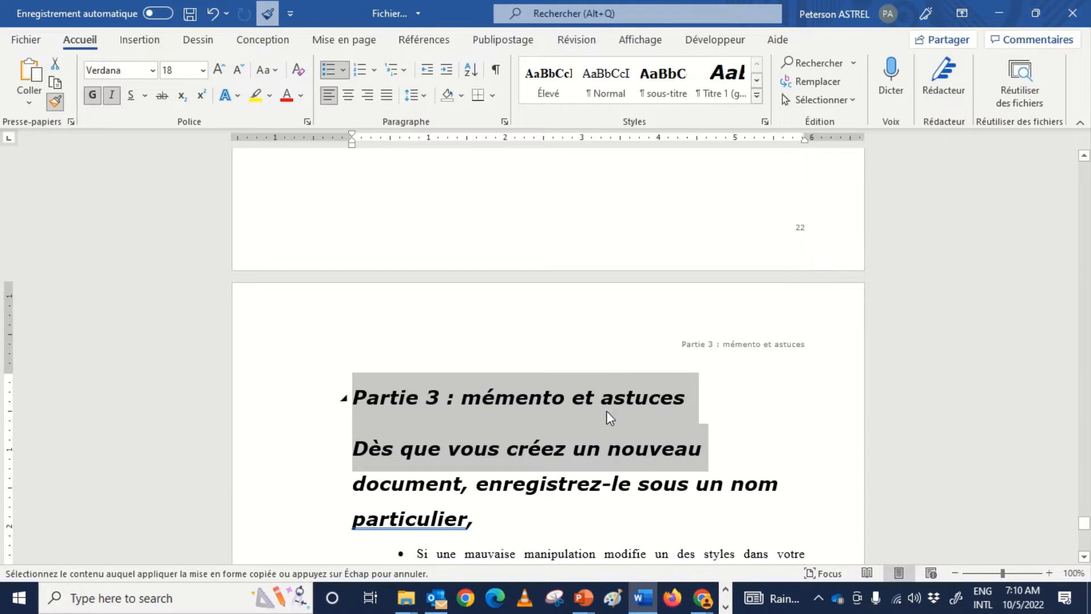
key(ctrl+z)
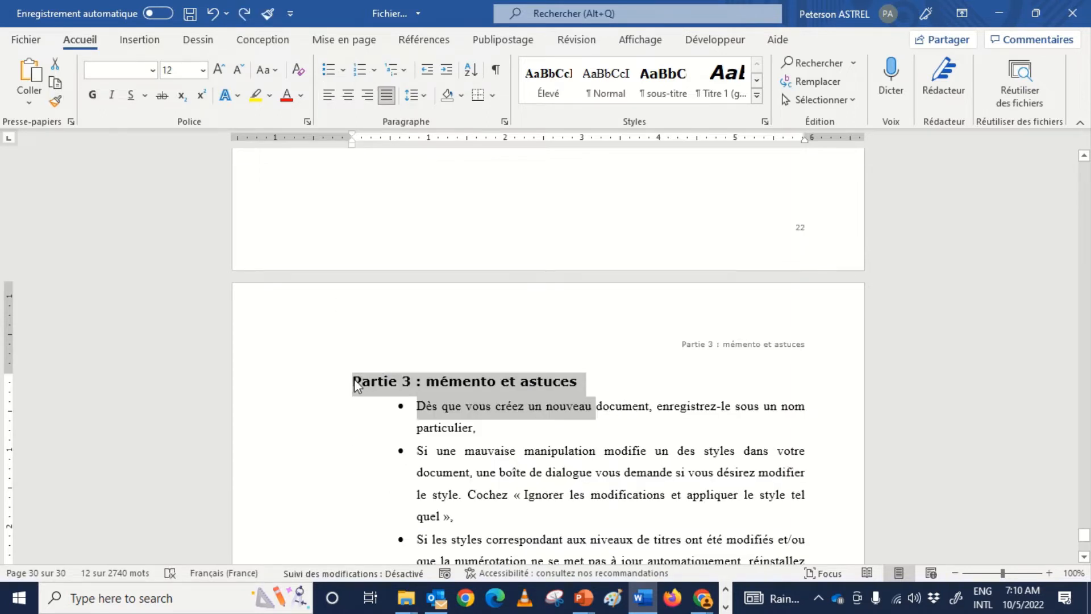
Step: Apply the Titre 1 style to only the "Partie 3 : mémento et astuces" heading
drag(353, 382, 630, 370)
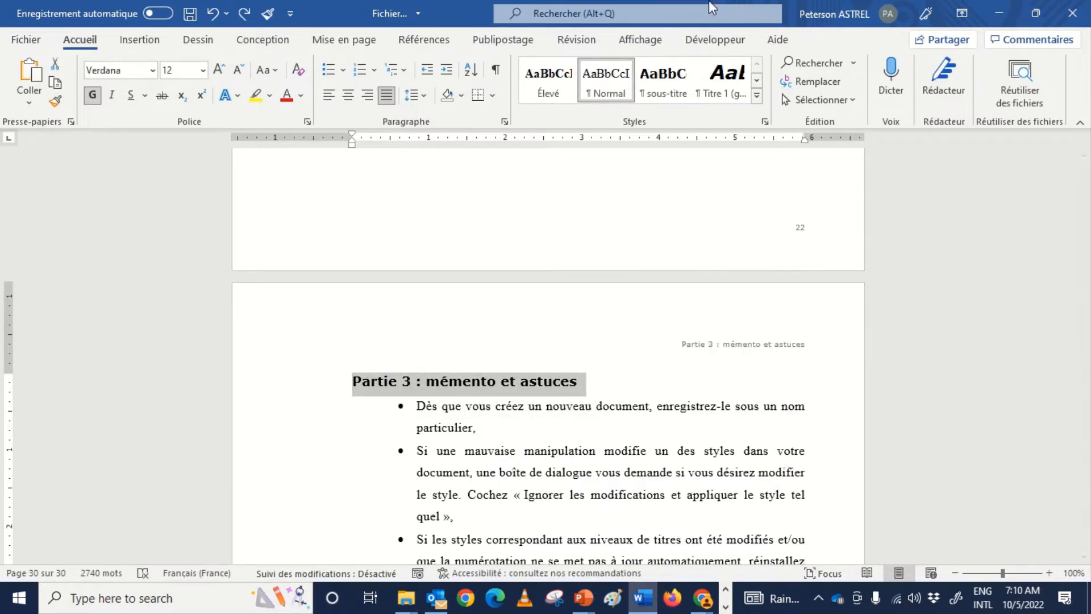
click(755, 95)
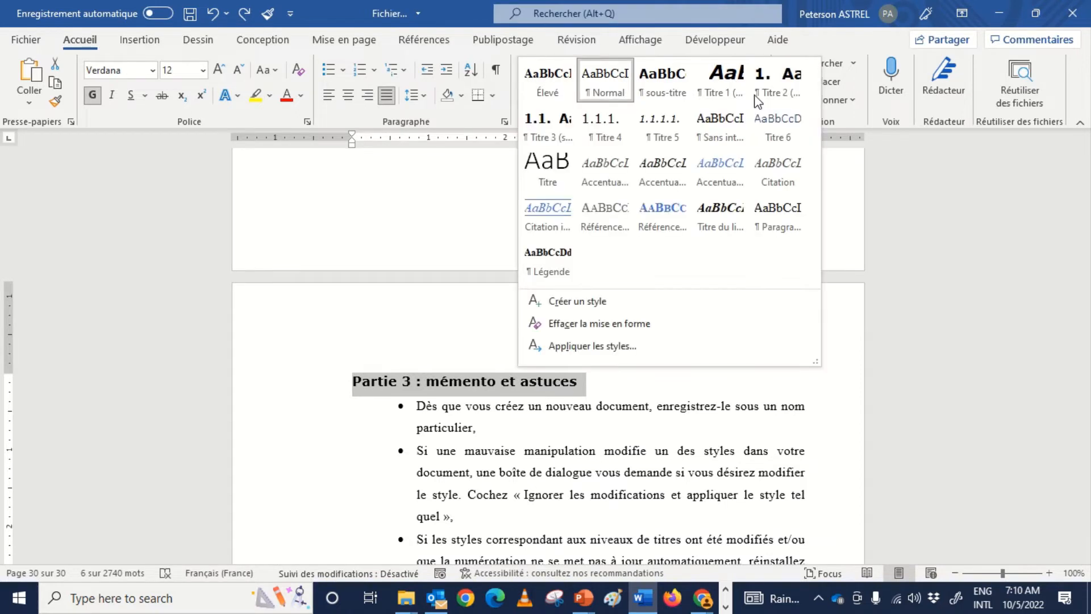
click(720, 91)
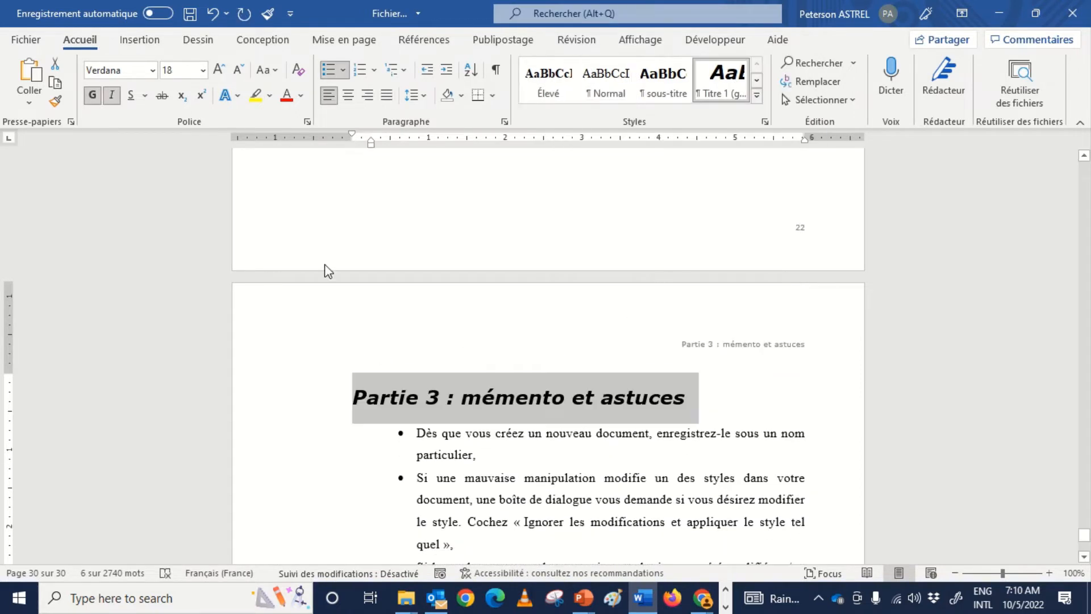
click(55, 103)
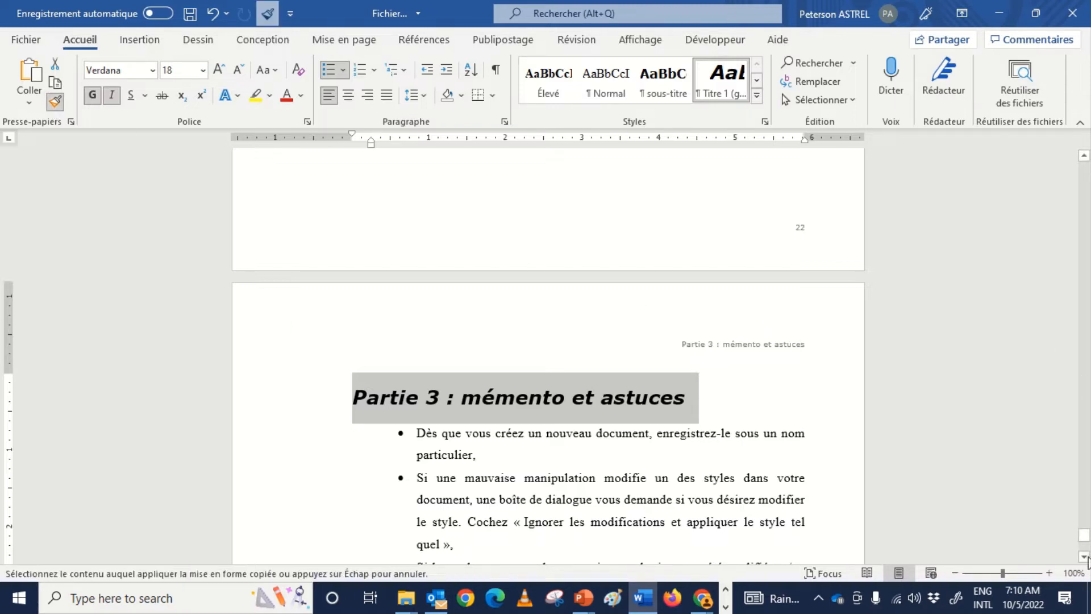
mouse_move(1084, 534)
mouse_down()
mouse_move(1085, 552)
mouse_move(1086, 539)
mouse_up()
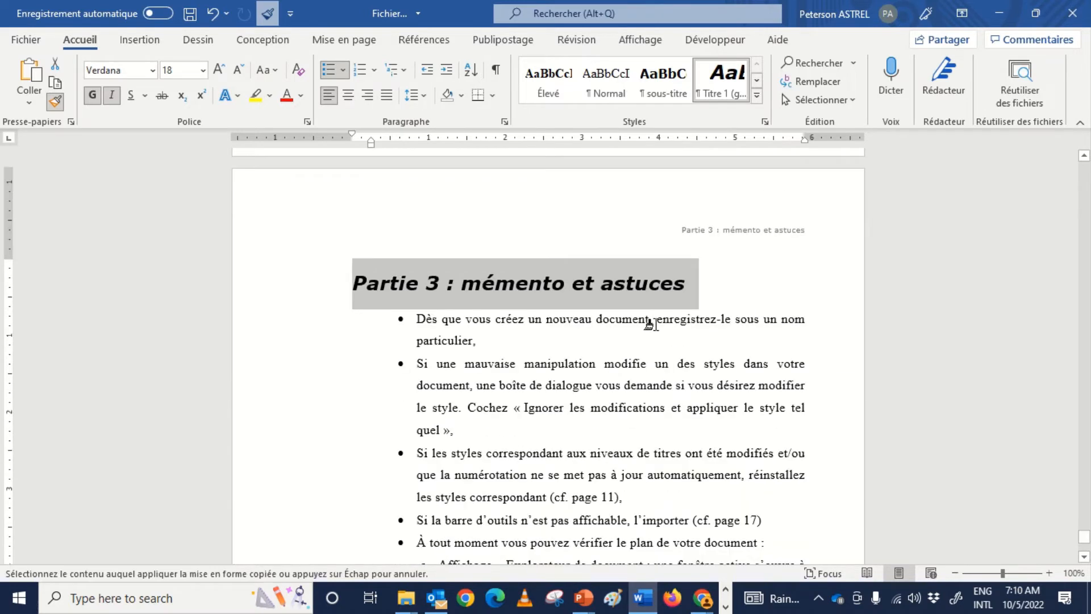
click(56, 102)
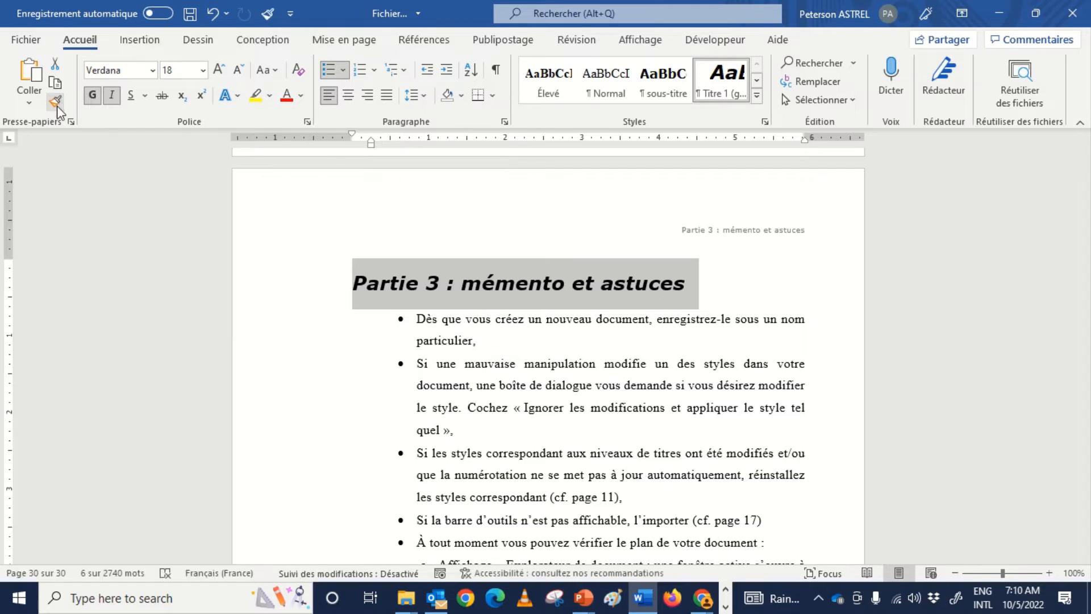
click(742, 278)
mouse_move(460, 6)
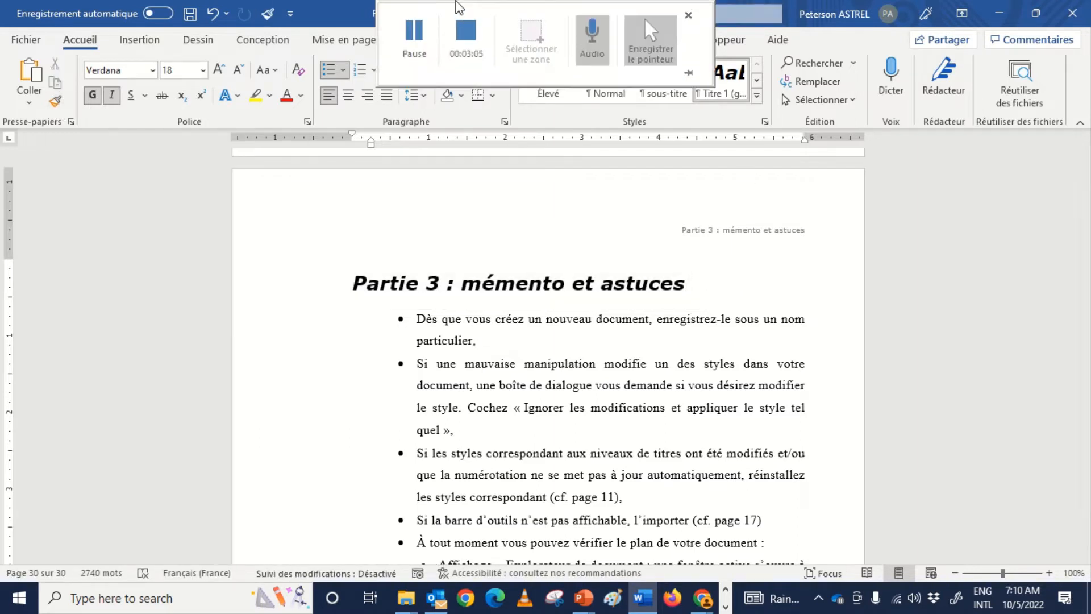
click(414, 39)
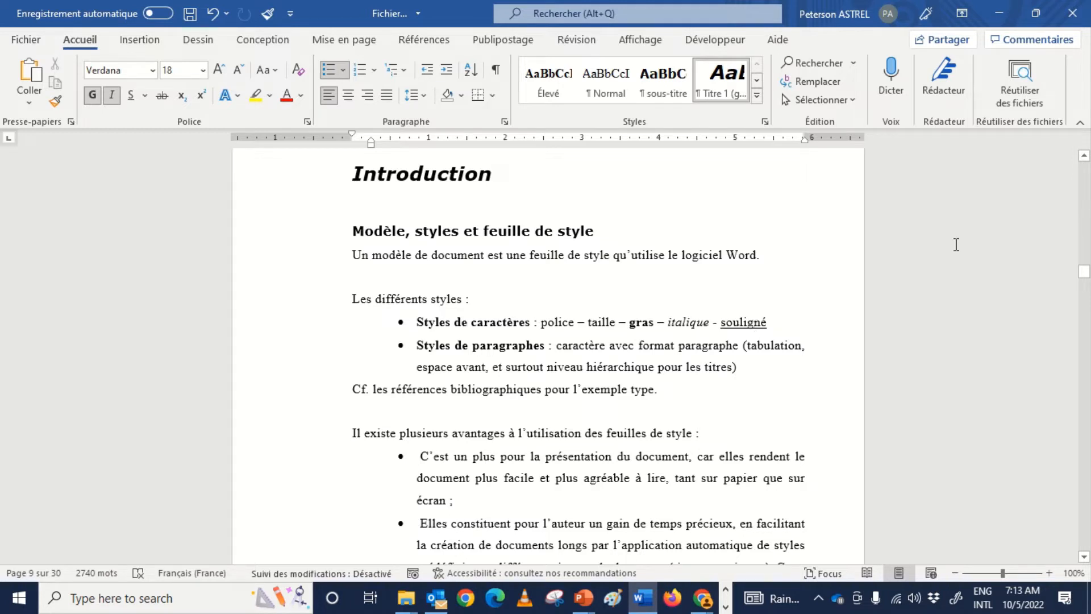
Step: Apply the Titre 3 style to the "Modèle, styles et feuille de style" heading under Introduction
drag(1086, 277, 1087, 271)
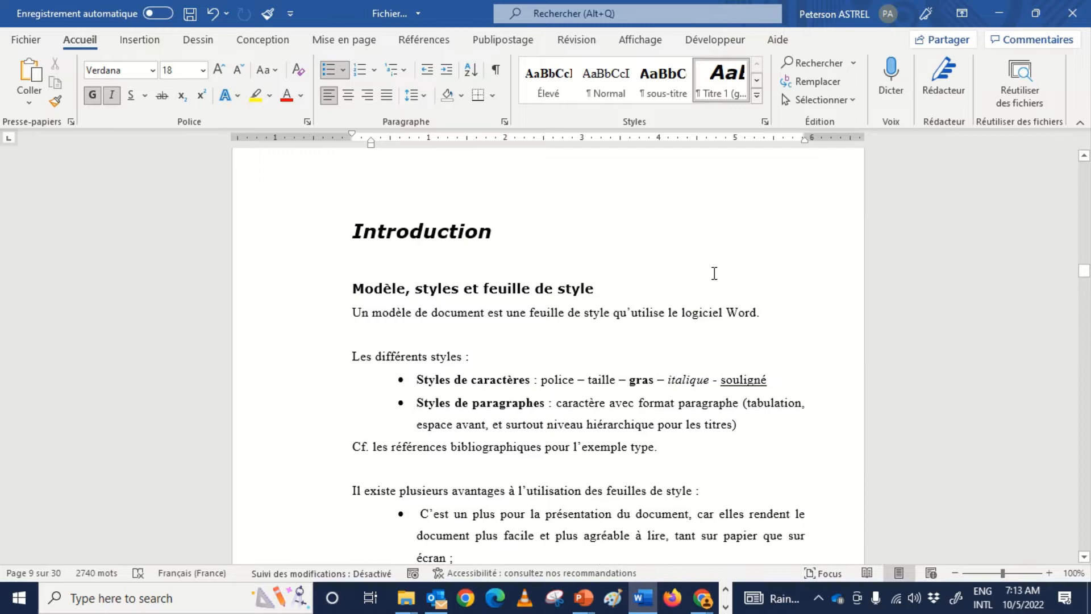
click(353, 288)
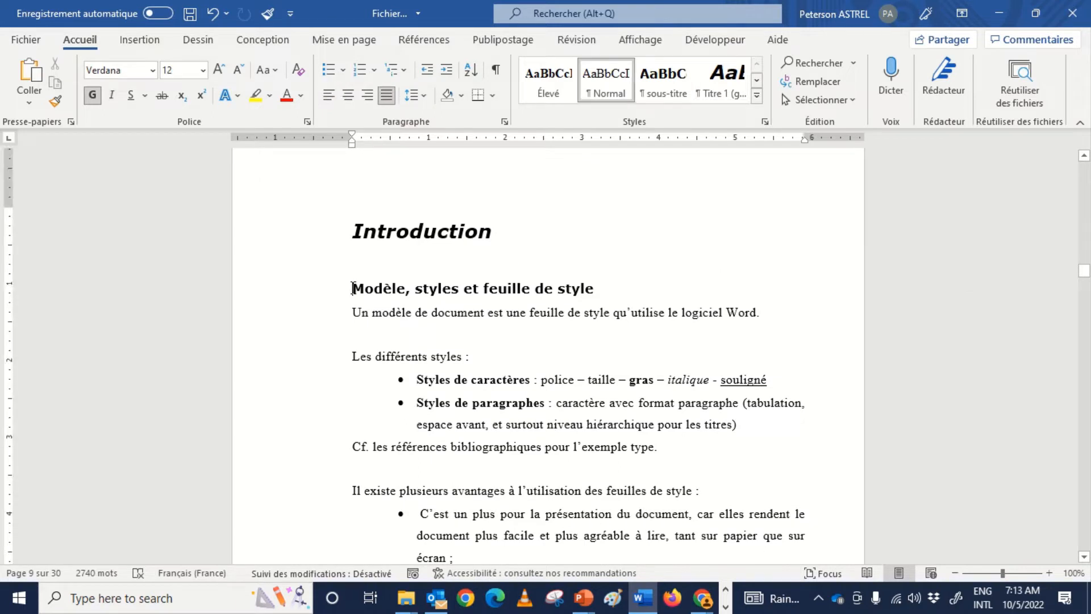
click(753, 98)
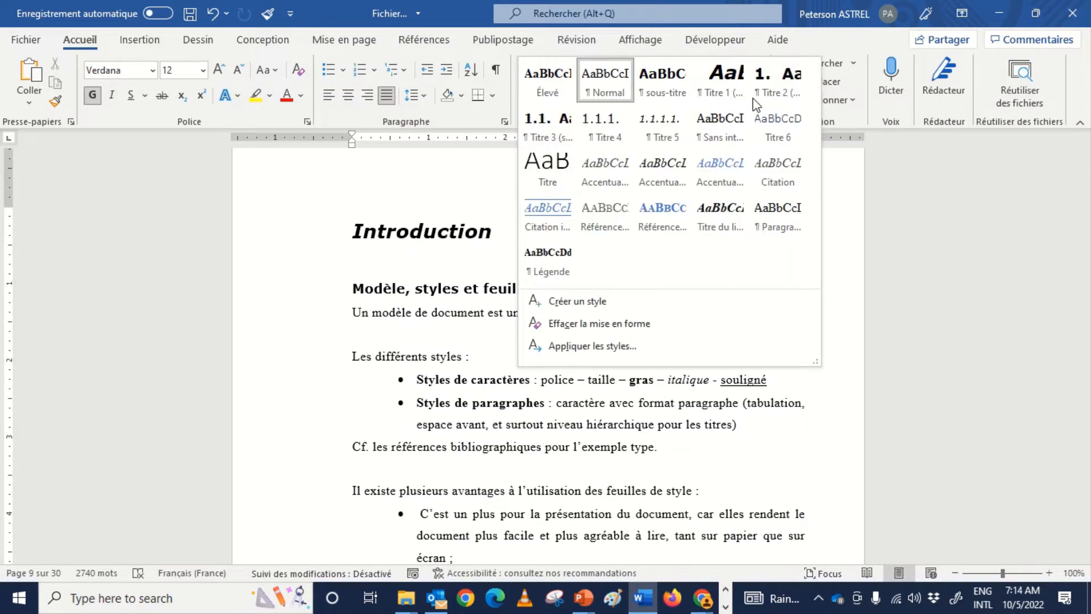
click(546, 133)
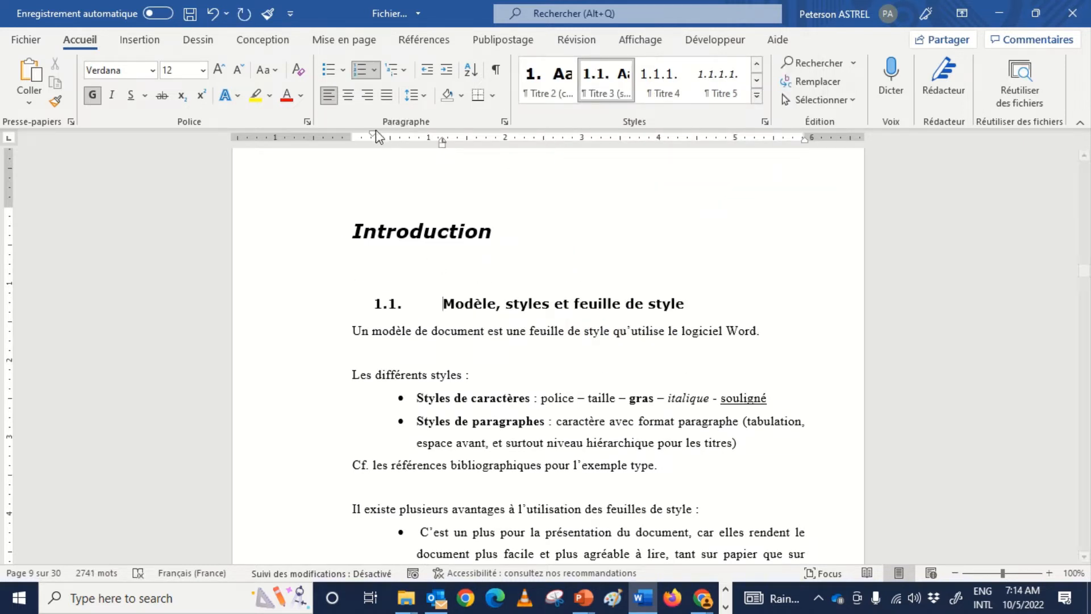
click(404, 70)
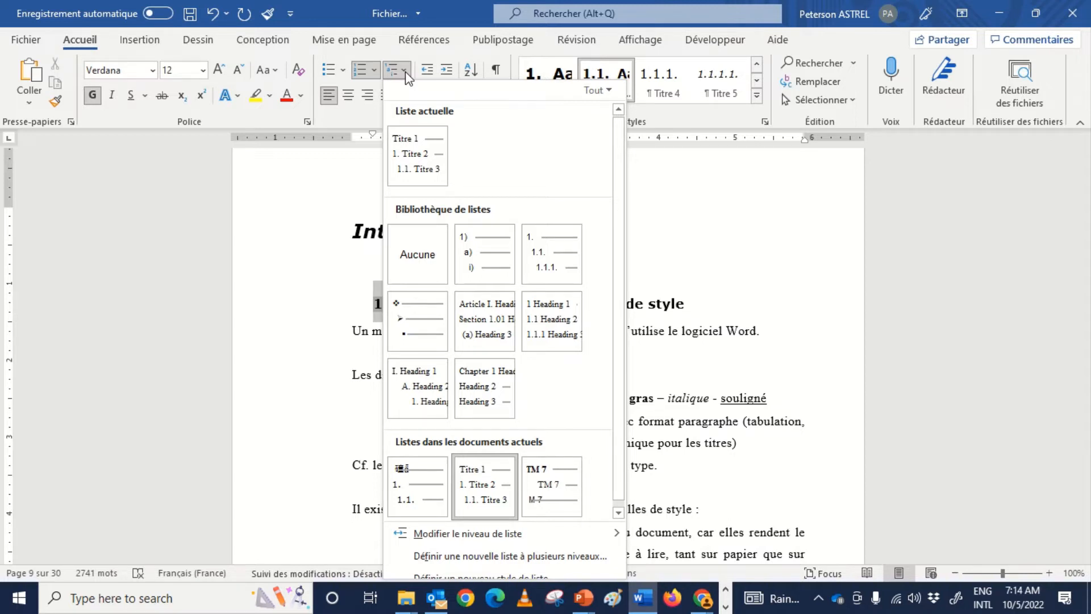
mouse_move(427, 482)
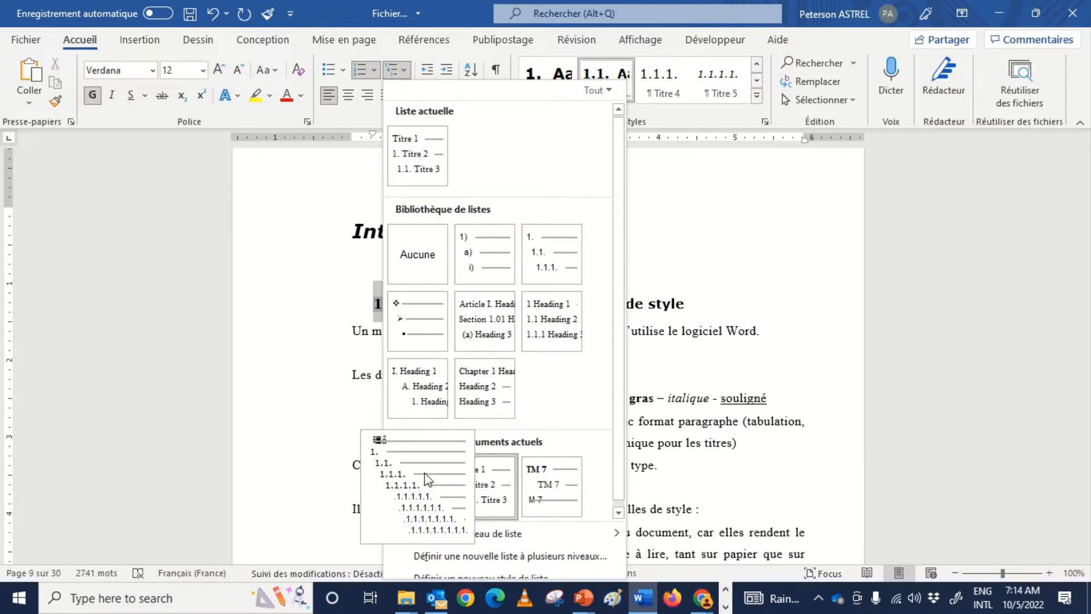
mouse_move(578, 338)
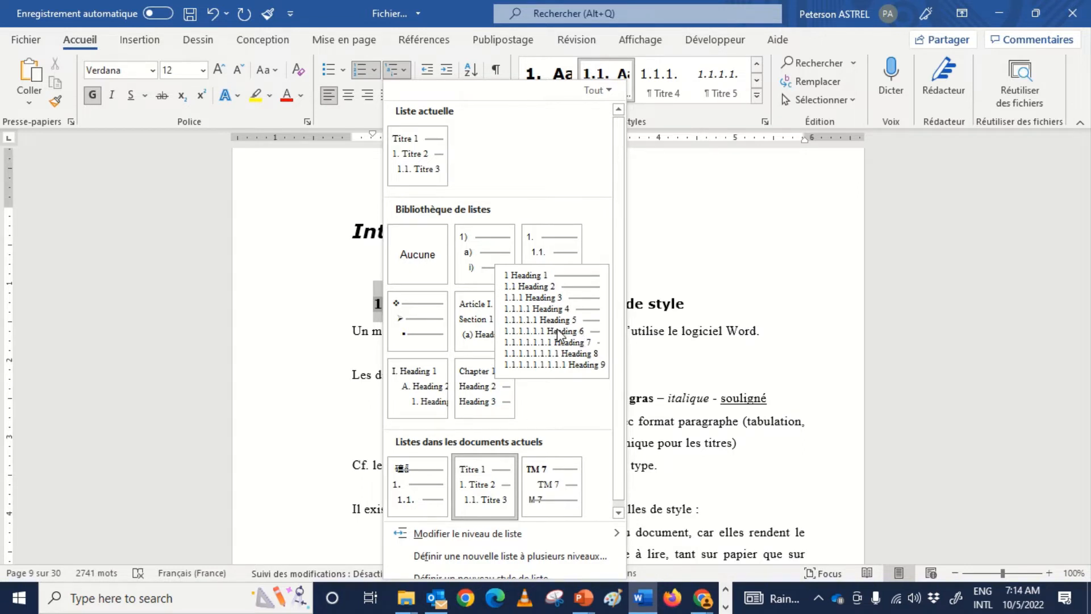
click(727, 208)
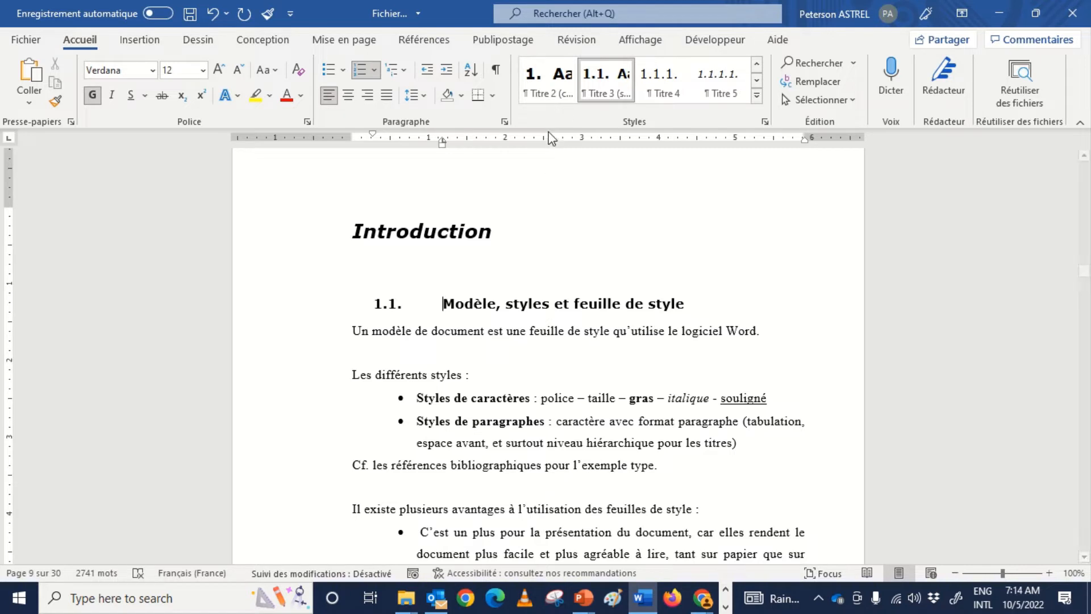
Step: Apply the Titre 2 style to the "Modèle, styles et feuille de style" heading under Introduction and save the document
click(541, 93)
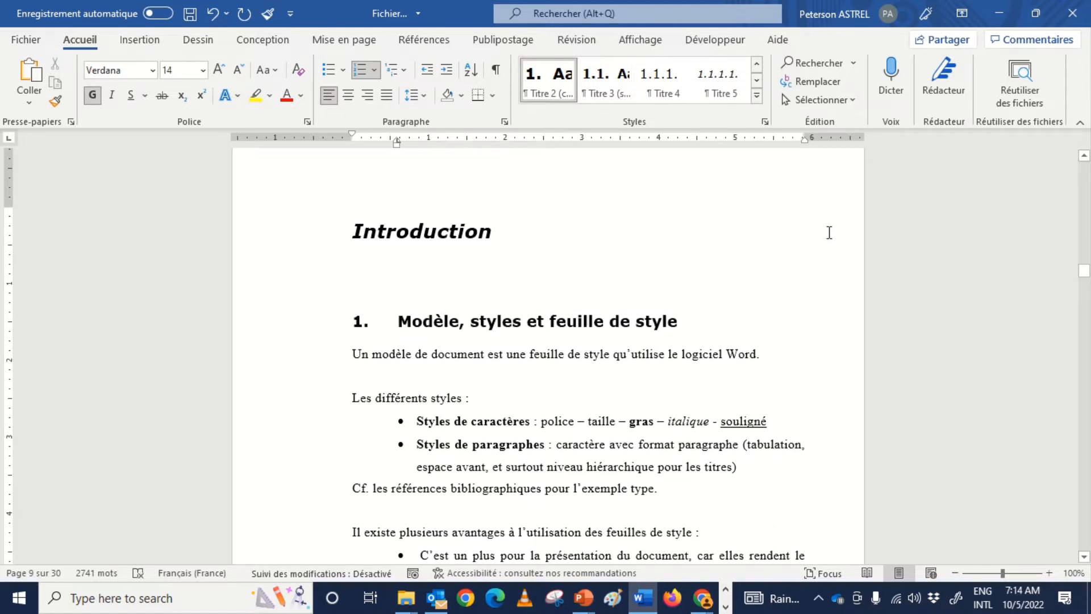
click(375, 72)
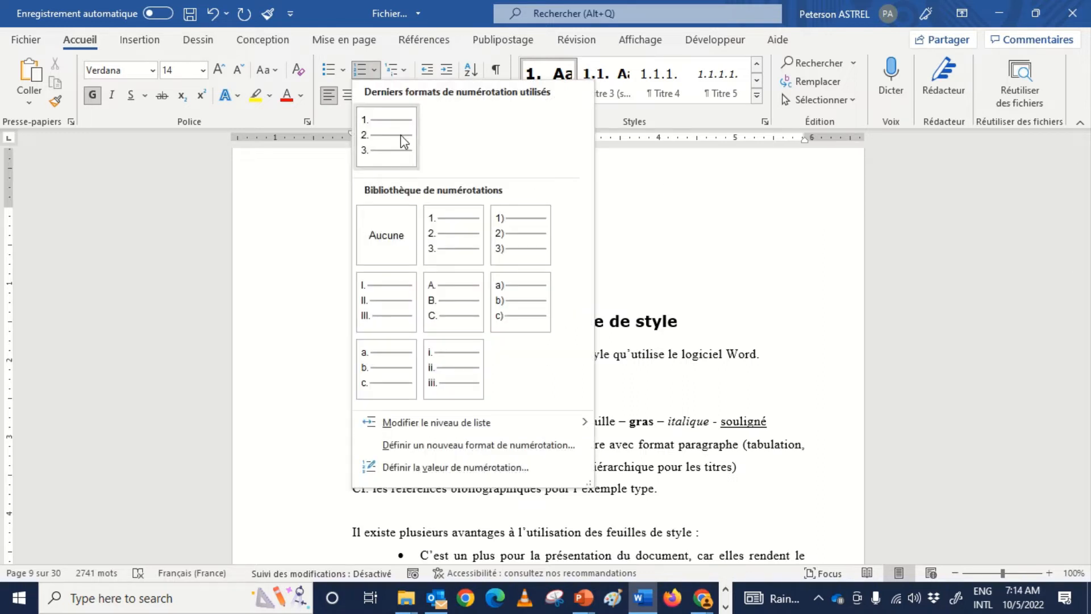
click(670, 202)
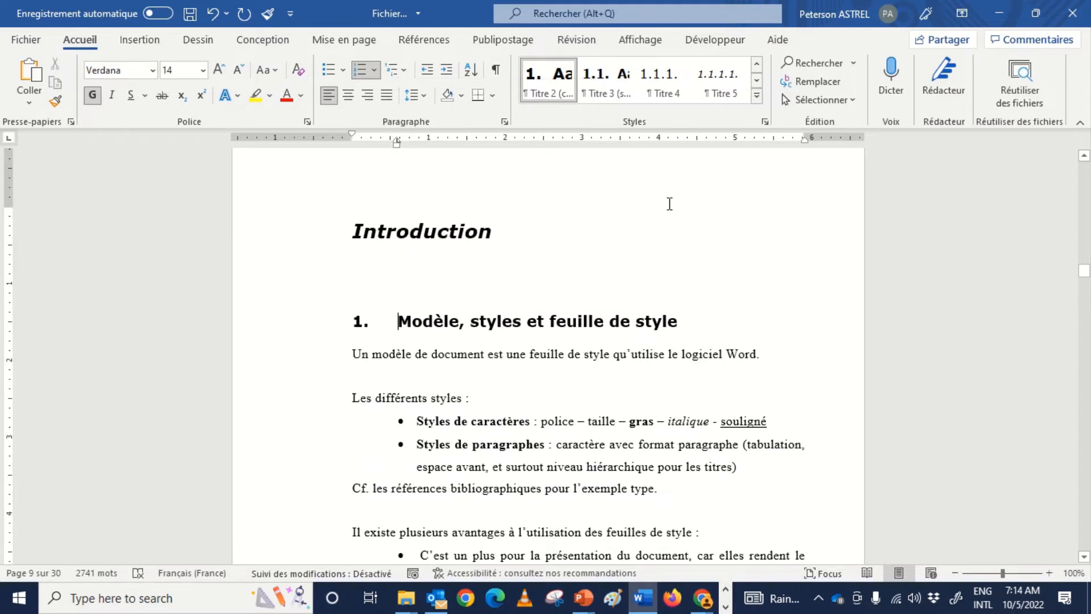
key(ctrl+s)
Step: Copy the Titre 2 formatting for repeated use and paint it onto the "Les styles de notre modèle" heading
click(55, 101)
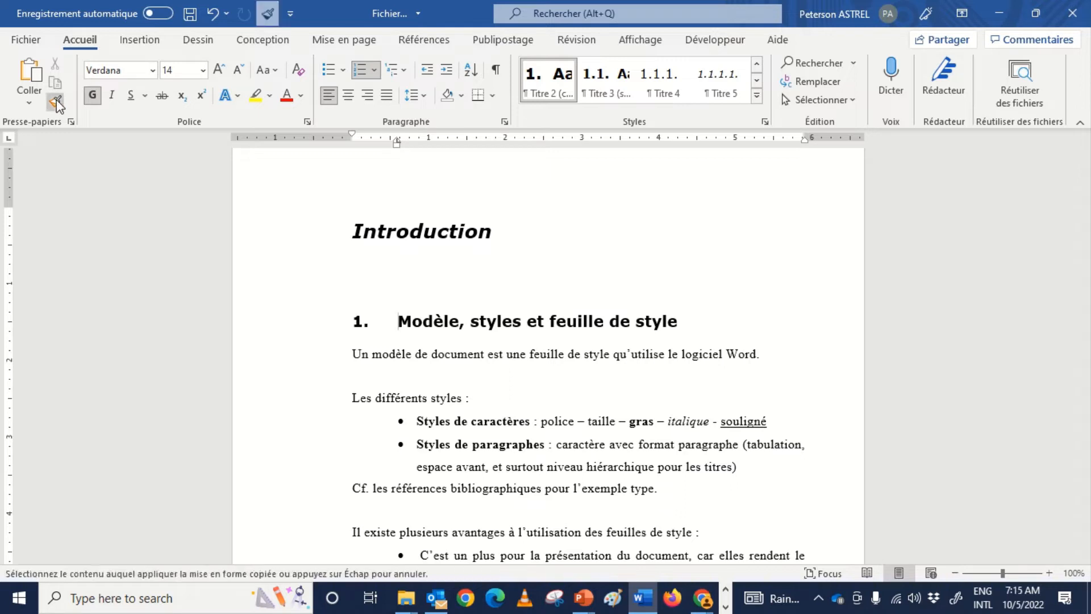
click(55, 101)
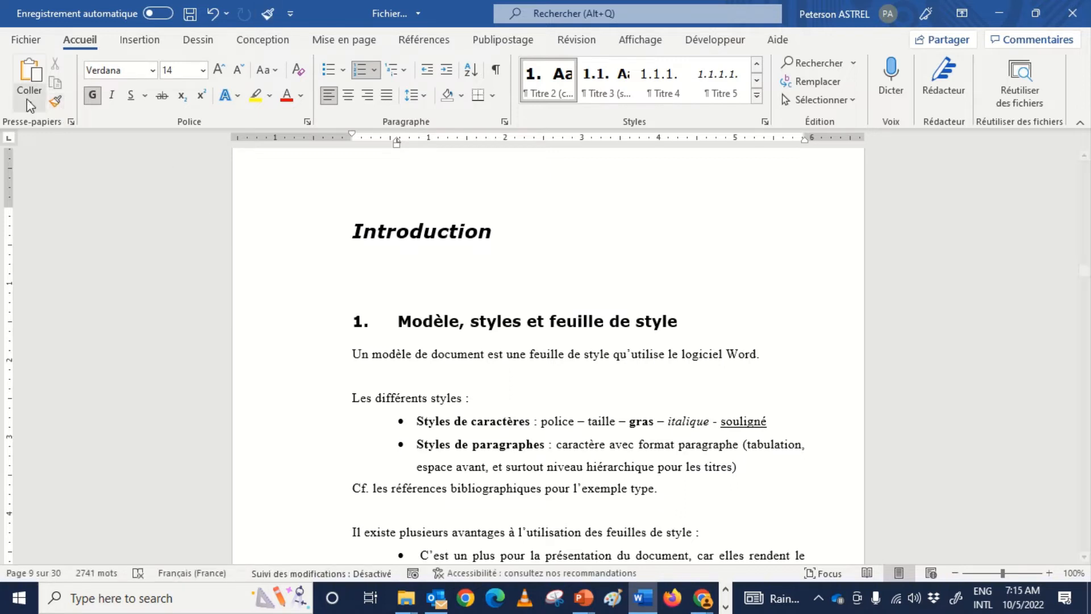
click(52, 104)
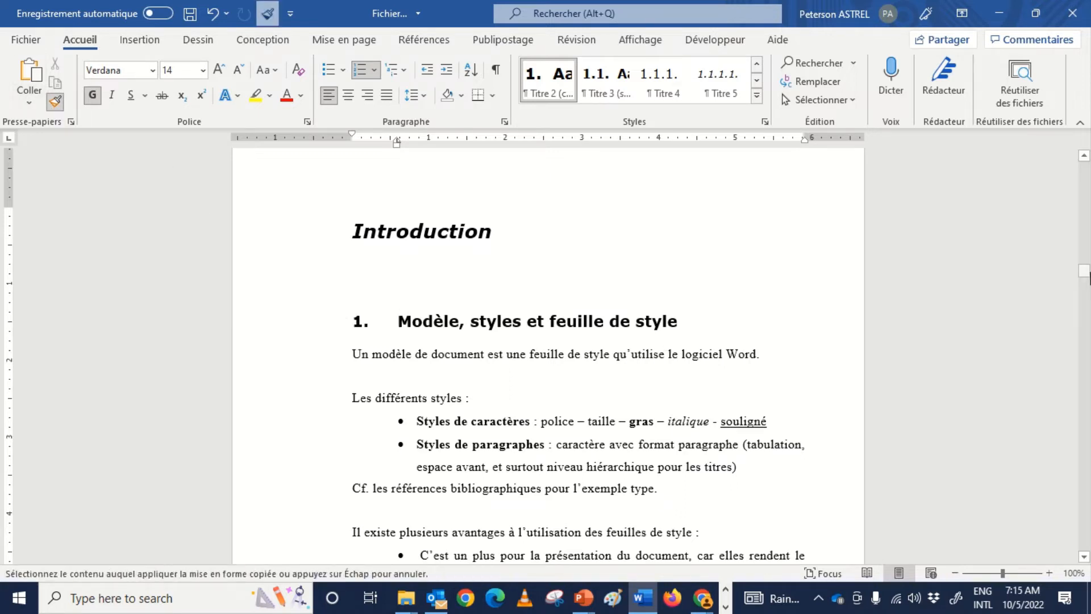
drag(1085, 283, 1086, 291)
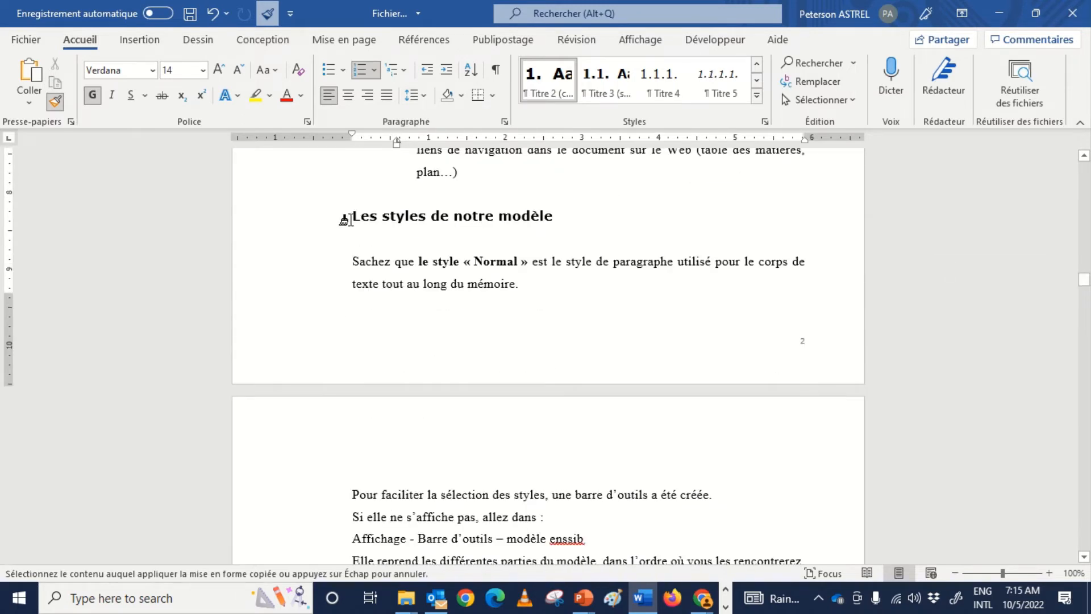
drag(344, 218, 571, 219)
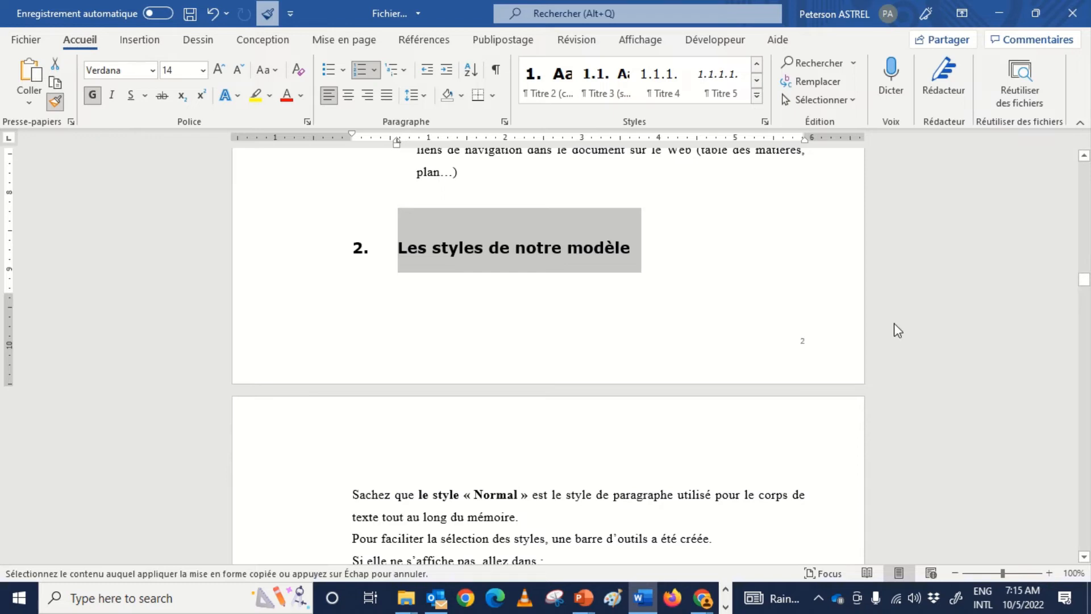
Step: Paint the Titre 2 formatting onto the "Téléchargez le modèle enssib" and "Si vous créez un document" headings in Partie 1
drag(1084, 280, 1088, 321)
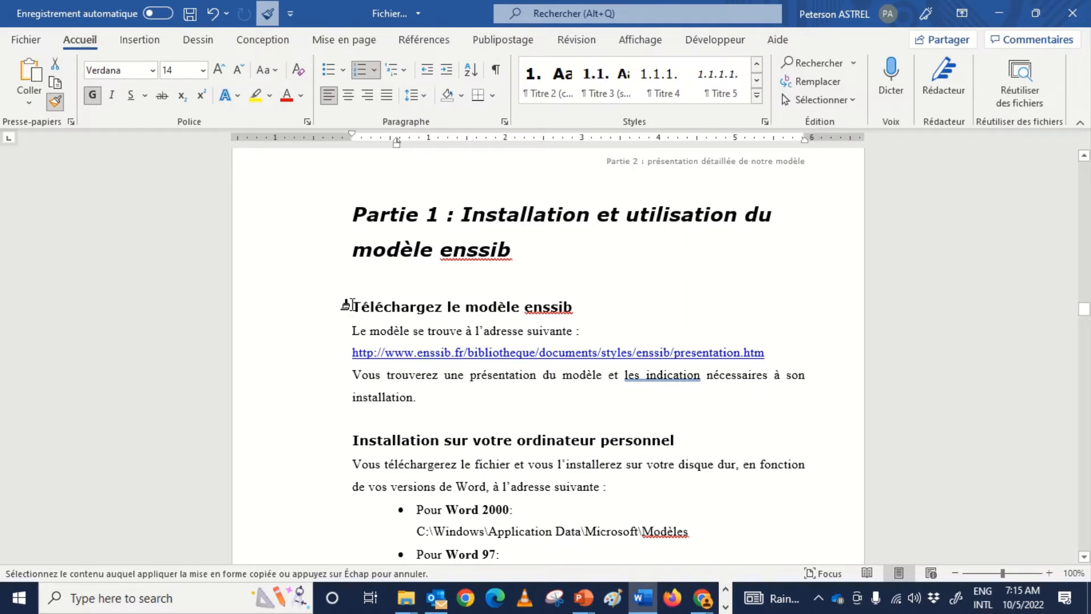
drag(346, 304, 599, 304)
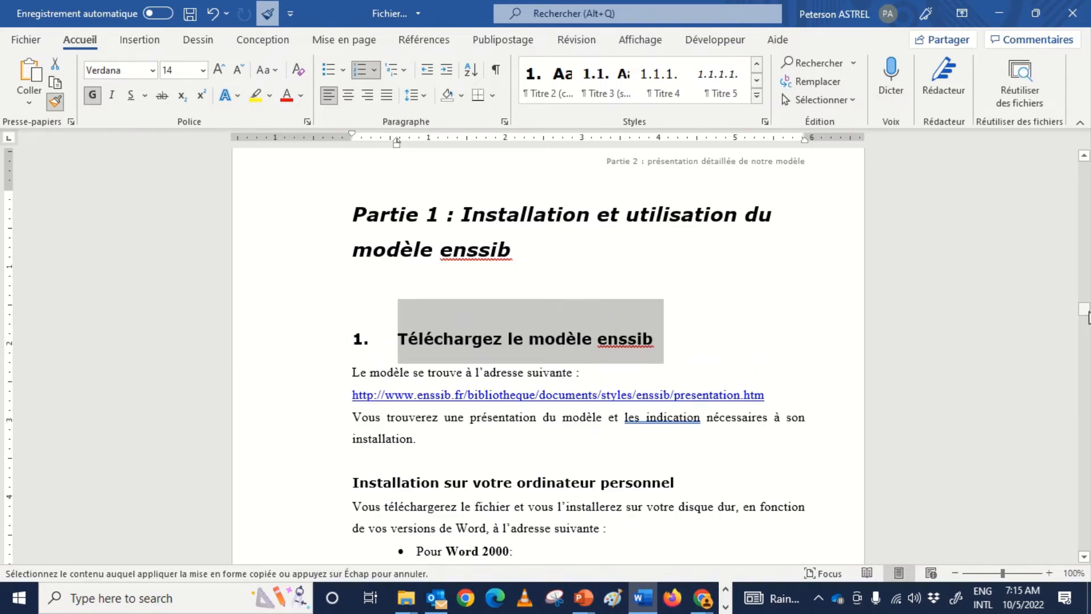
drag(1085, 309, 1086, 319)
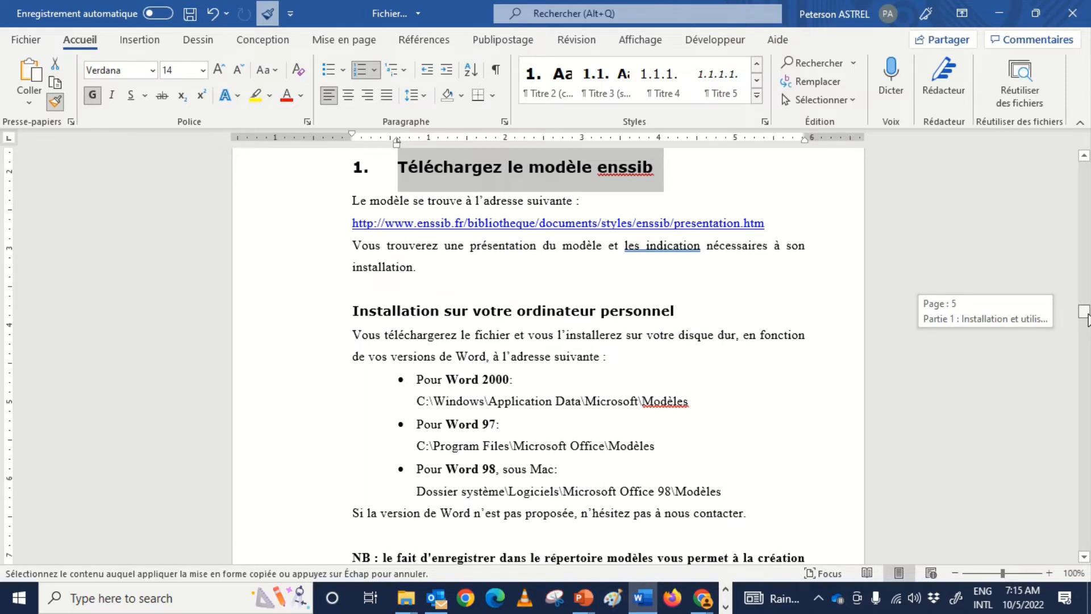
drag(1086, 320, 1086, 319)
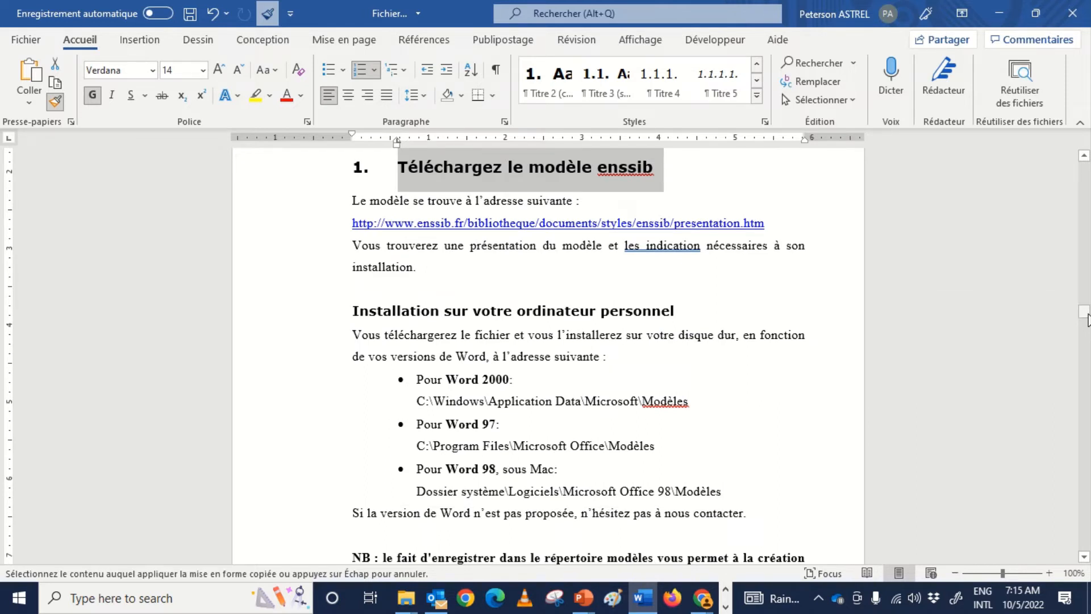
drag(1088, 319, 1089, 321)
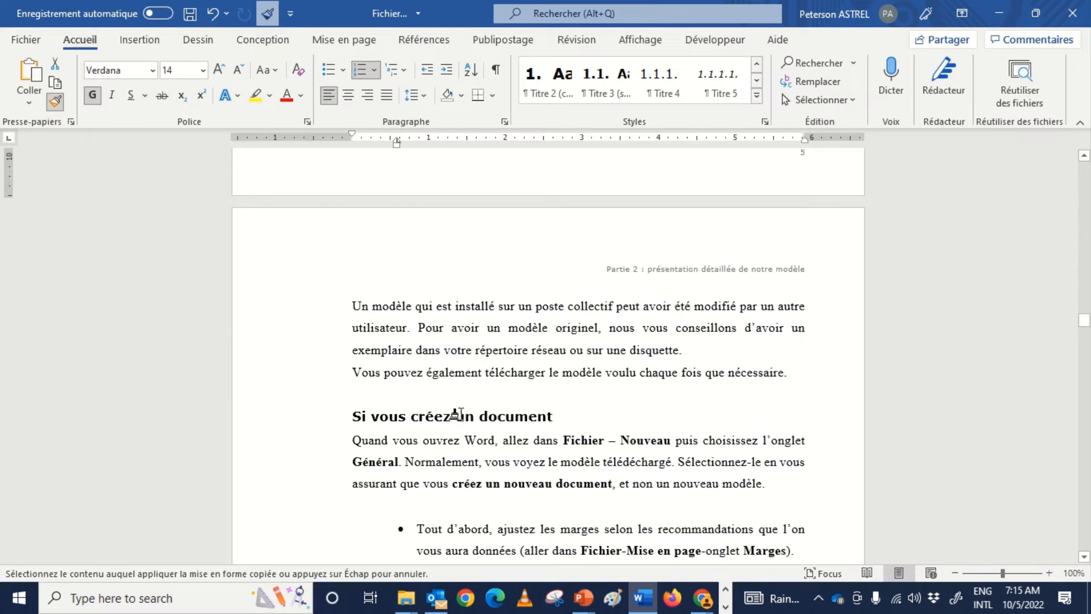
drag(353, 418, 563, 419)
Step: Paint the Titre 2 formatting onto the "Si vous utilisez un document existant" and "Si les styles ont été modifiés" headings
drag(1088, 323, 1086, 322)
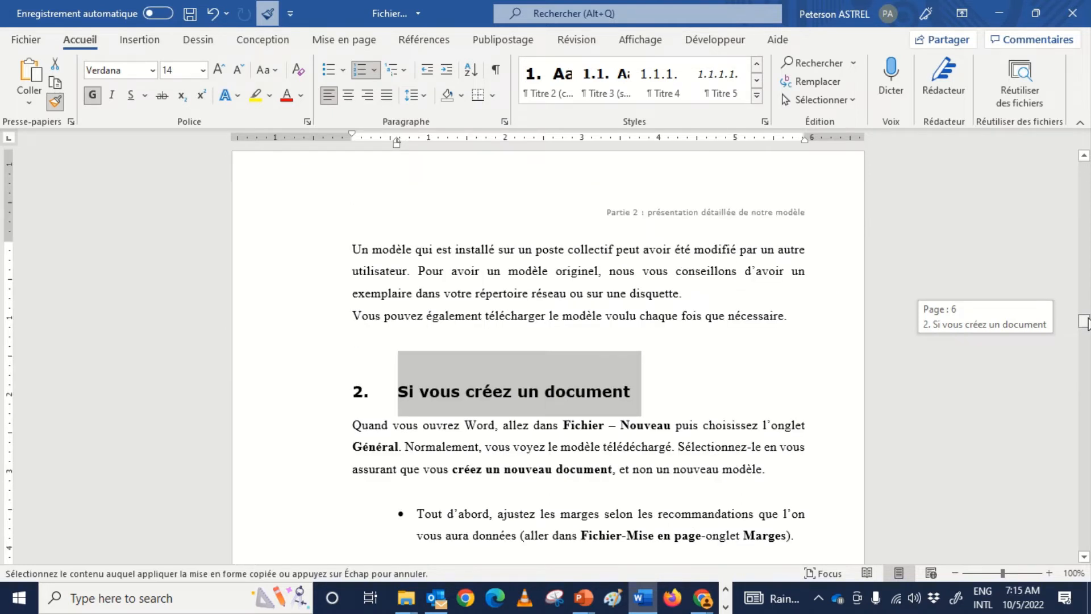
drag(1086, 321, 1086, 337)
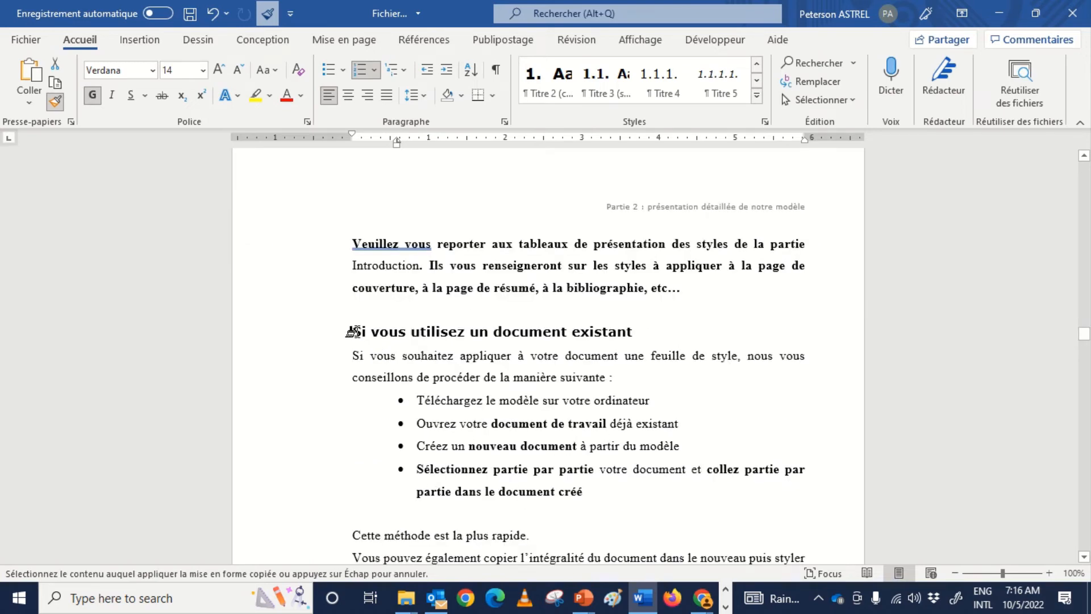
drag(353, 331, 653, 333)
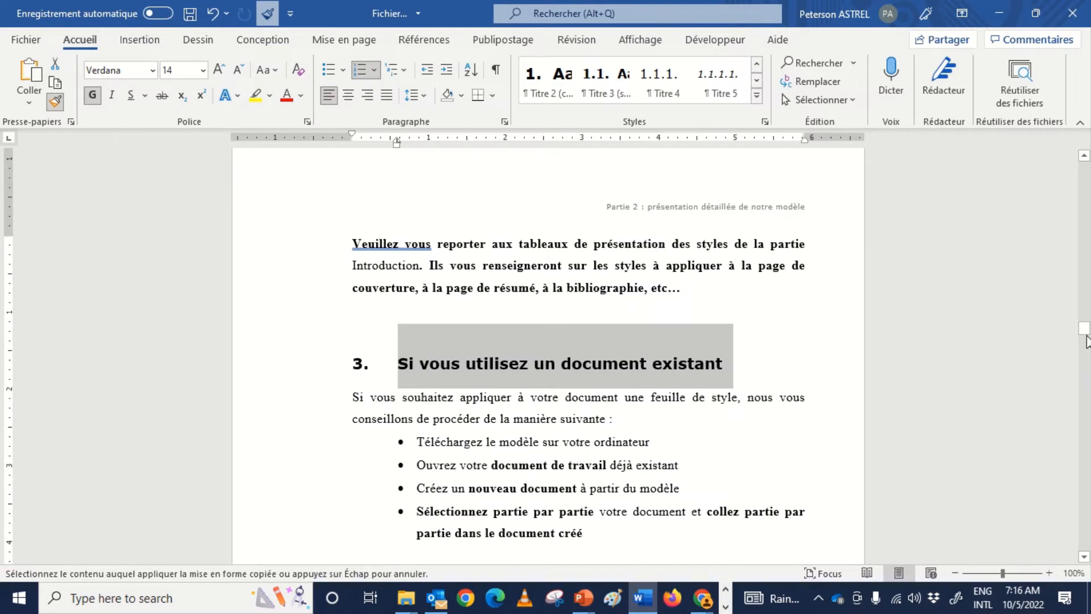
scroll(1085, 341, down, 6)
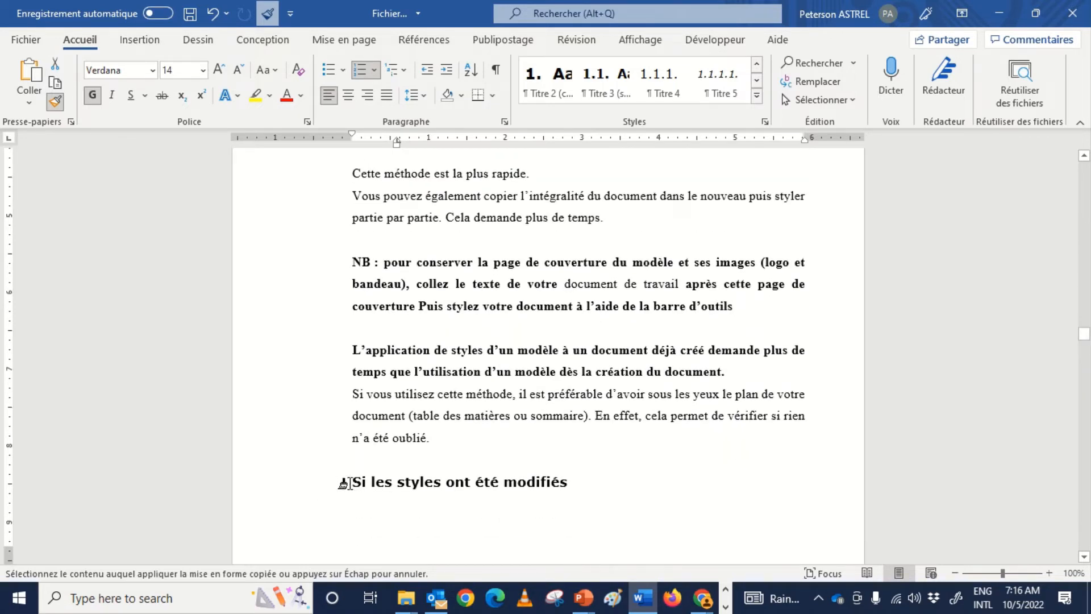
drag(344, 483, 591, 483)
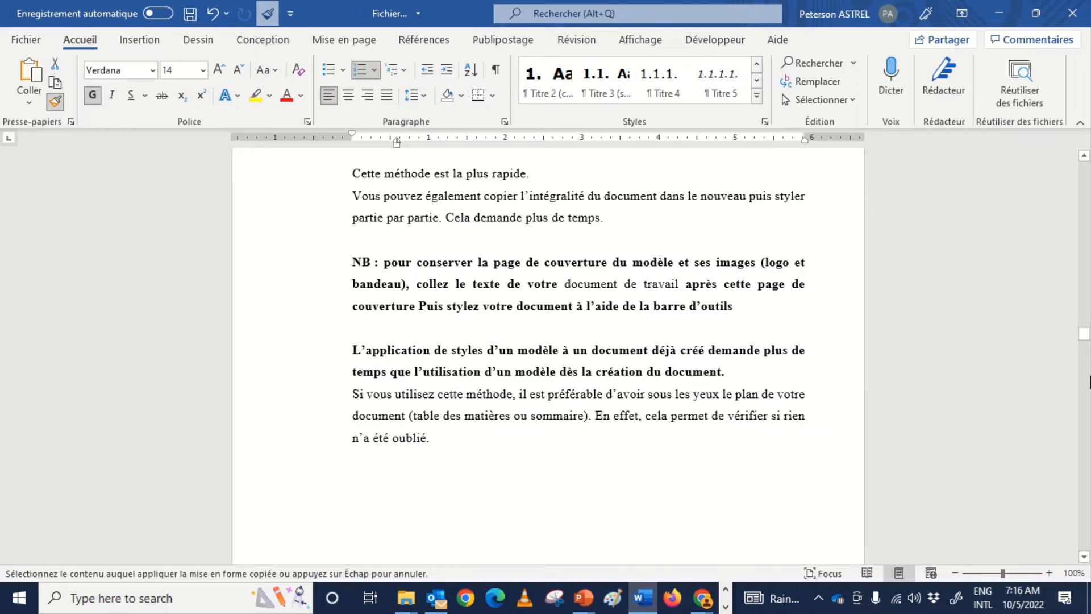
Step: Paint the same Titre 2 formatting onto the "La barre d'outils" heading in Partie 1
drag(1085, 337, 1087, 349)
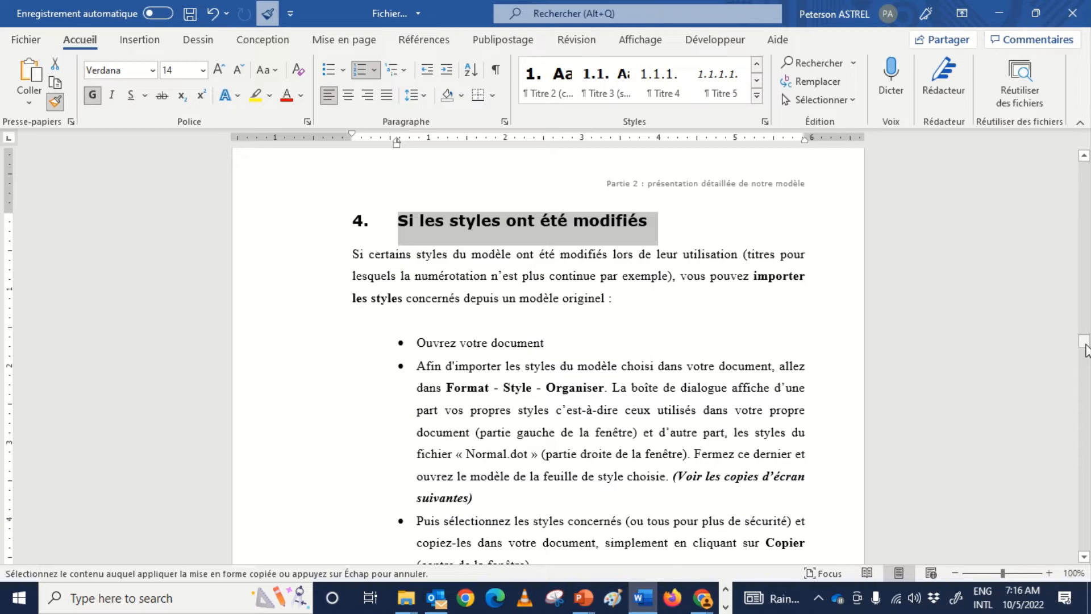
drag(1085, 349, 1089, 410)
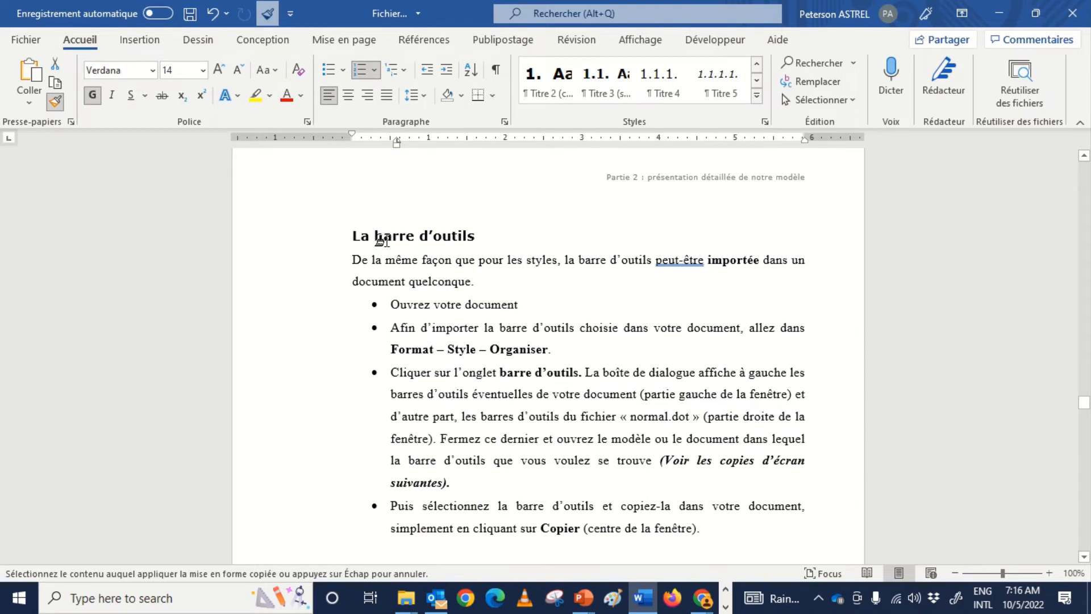
drag(345, 235, 493, 241)
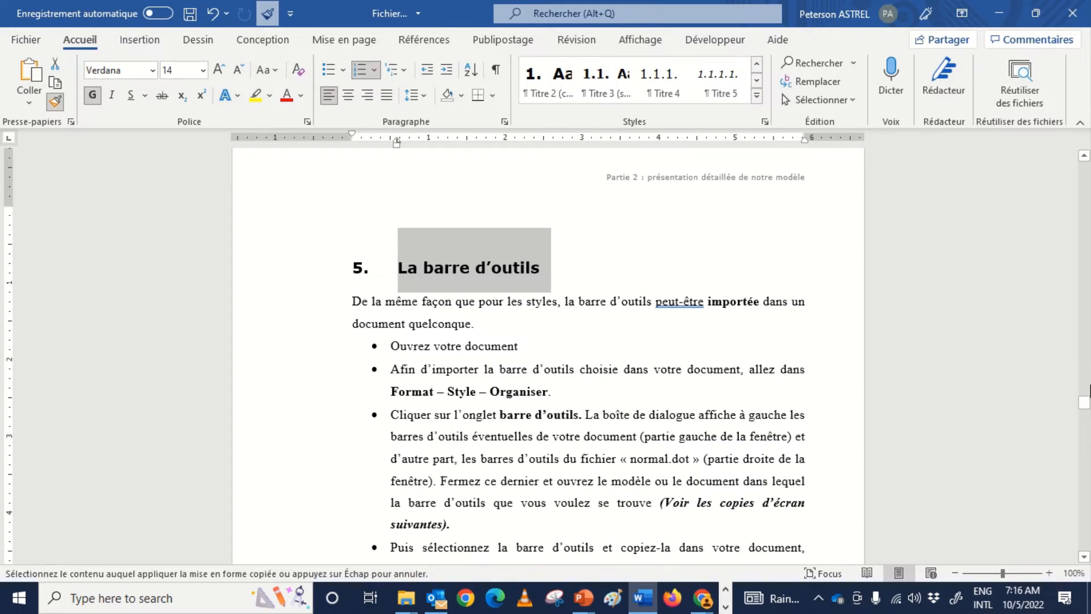
drag(1084, 406, 1088, 461)
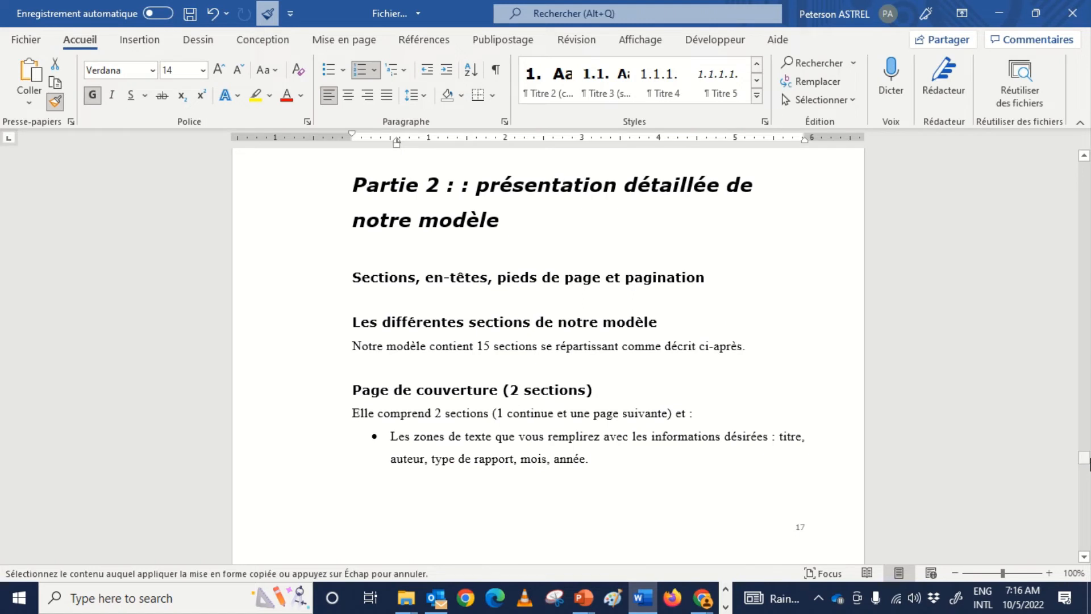